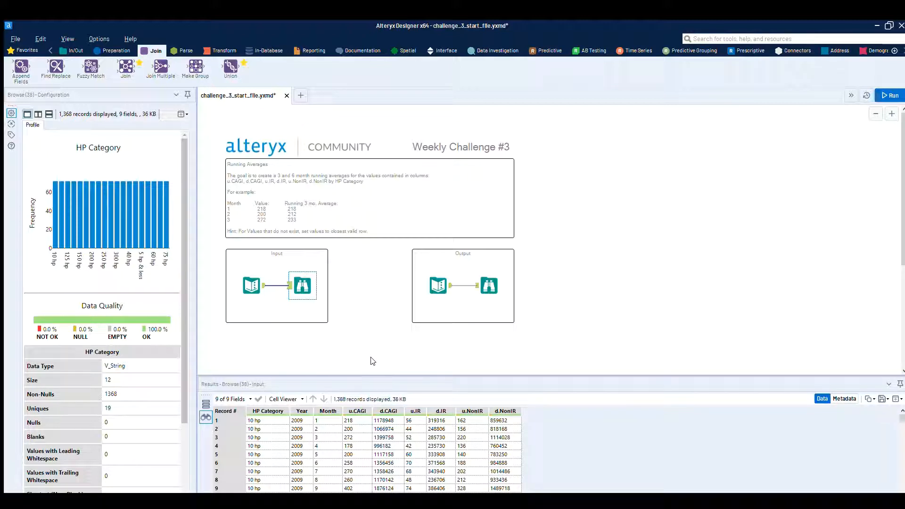
- Enlarge the results area, then add a Record ID tool below the Input box and connect it to the input data
left_click_drag(377, 366, 349, 336)
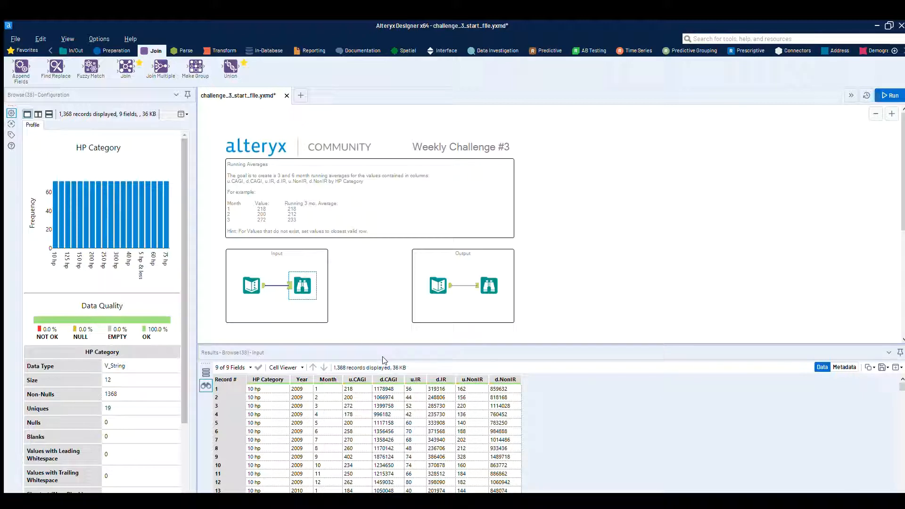
scroll(323, 269, "down", 1)
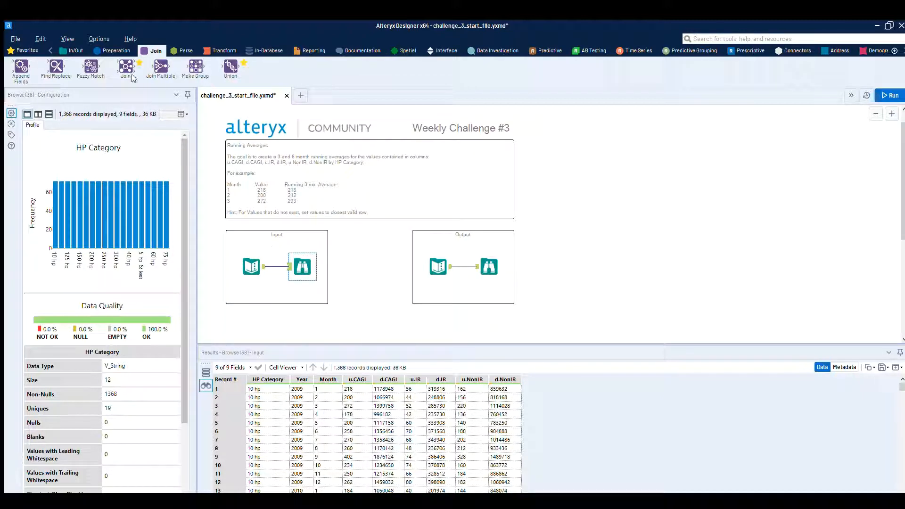
left_click(113, 51)
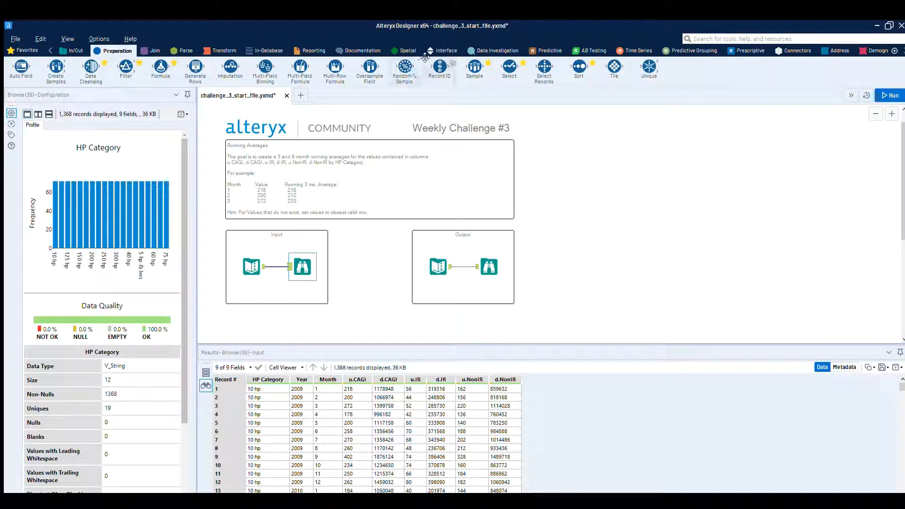
left_click_drag(439, 66, 271, 323)
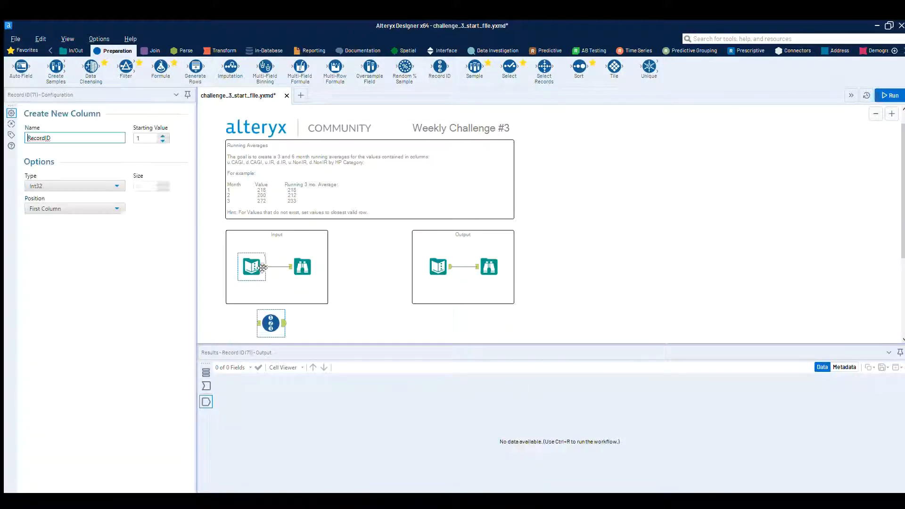
left_click_drag(262, 267, 257, 323)
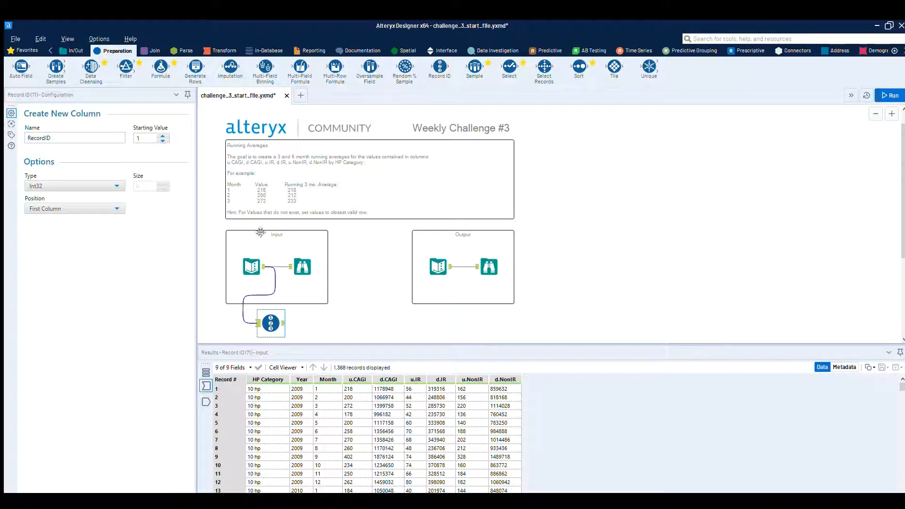
- Add a Transpose tool connected to the output of the Record ID tool
left_click(222, 50)
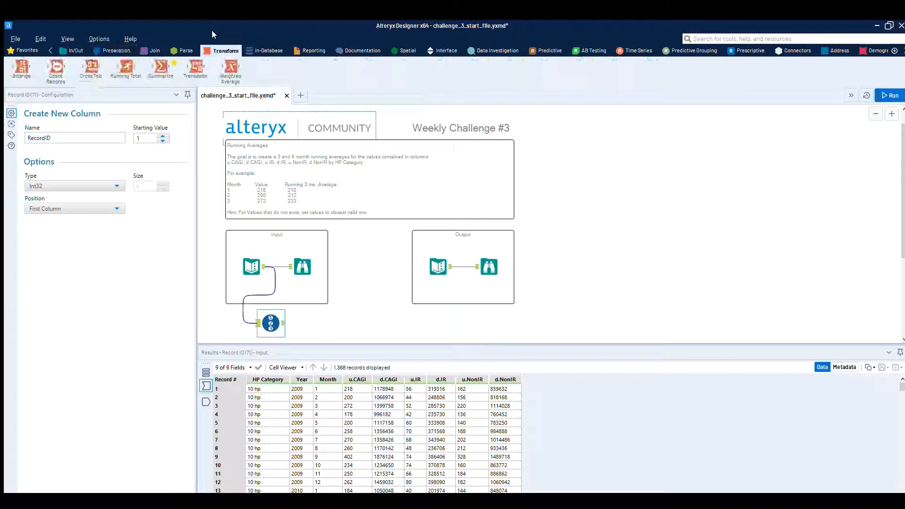
left_click_drag(195, 68, 320, 322)
scroll(342, 283, "down", 1)
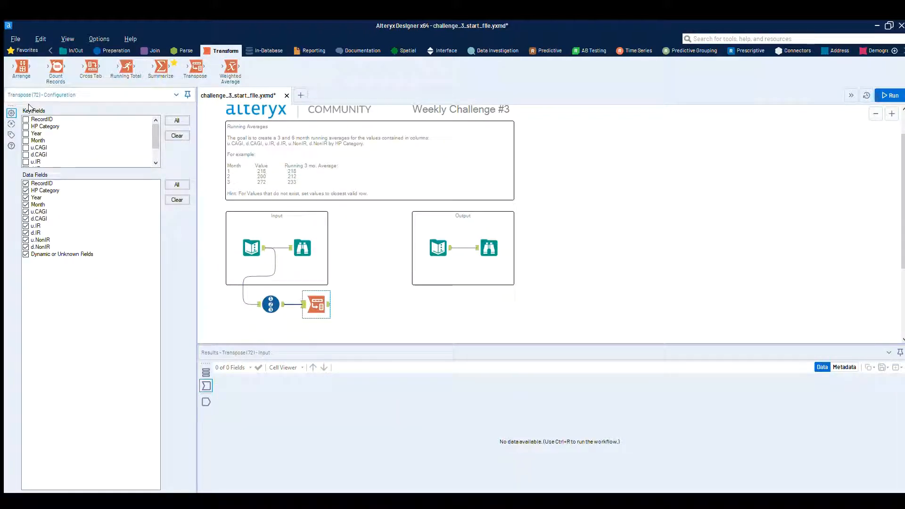
- Set RecordID and HP Category as the Transpose key fields, exclude Month and Year from the data fields, and run the workflow
left_click(26, 119)
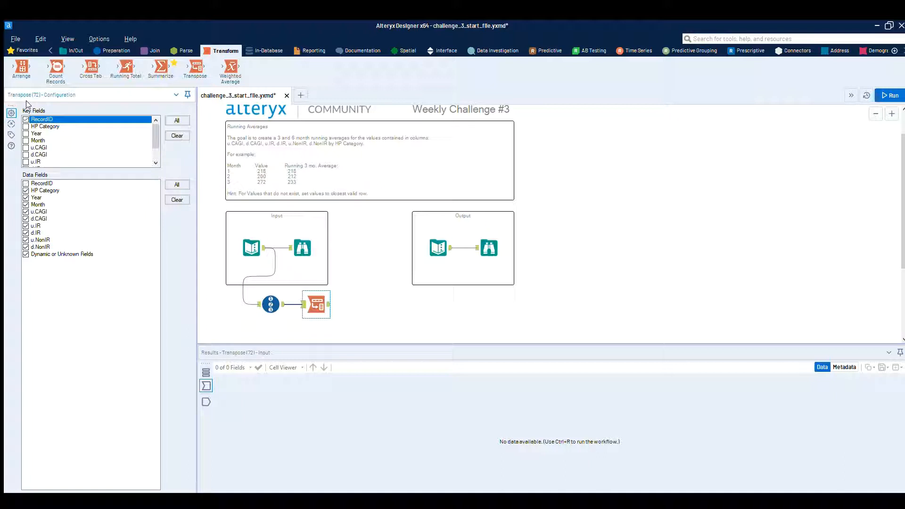
key("Down")
key("space")
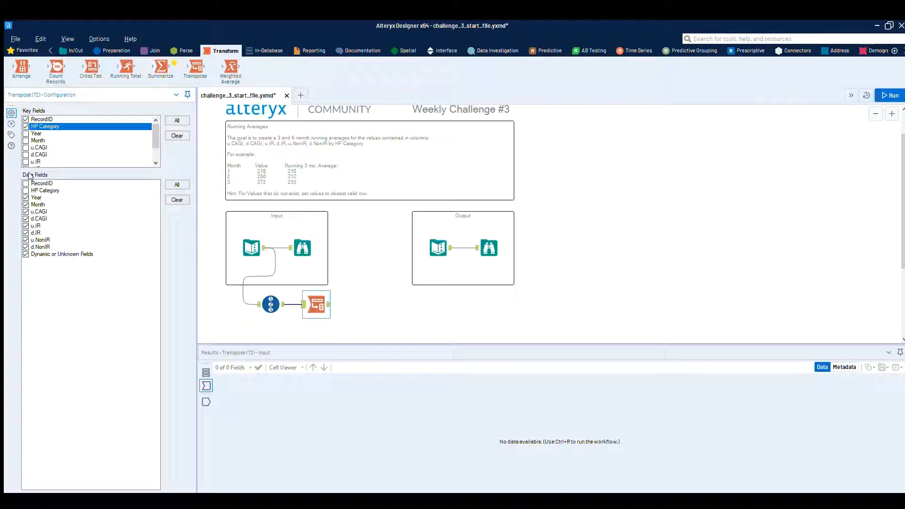
left_click(26, 204)
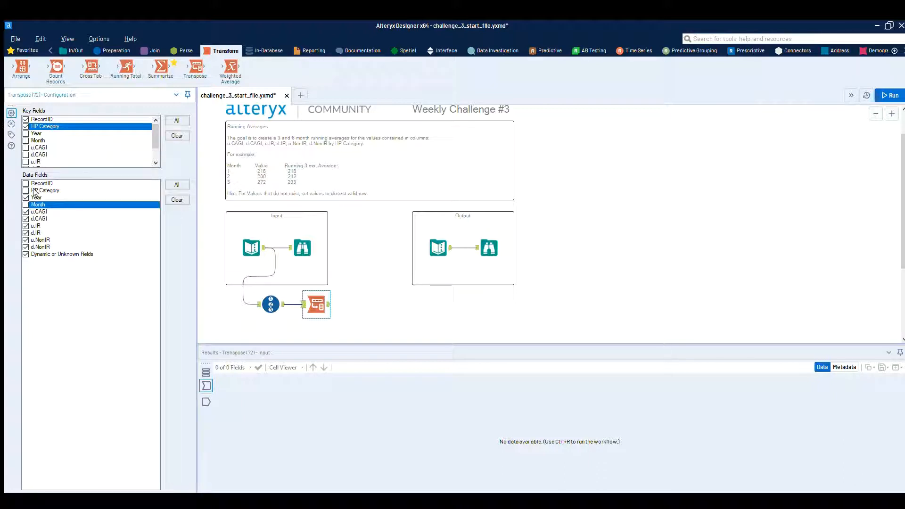
left_click(27, 197)
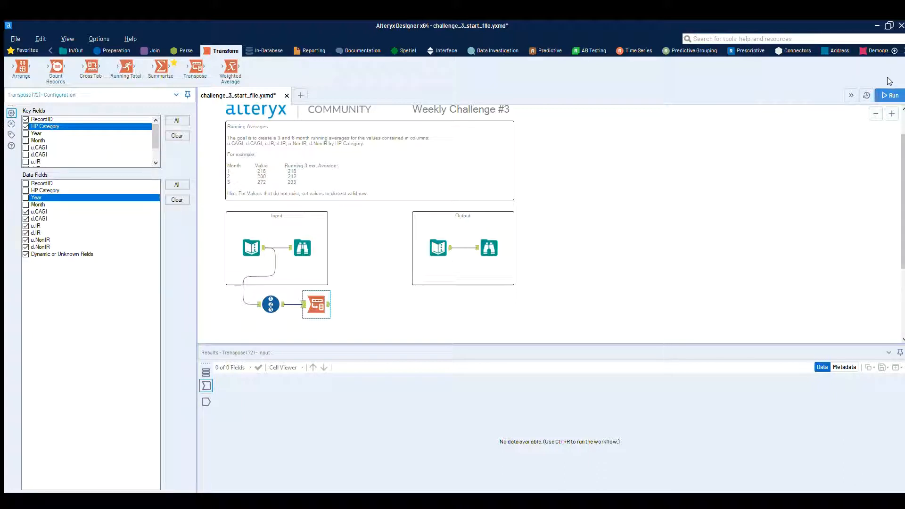
left_click(890, 94)
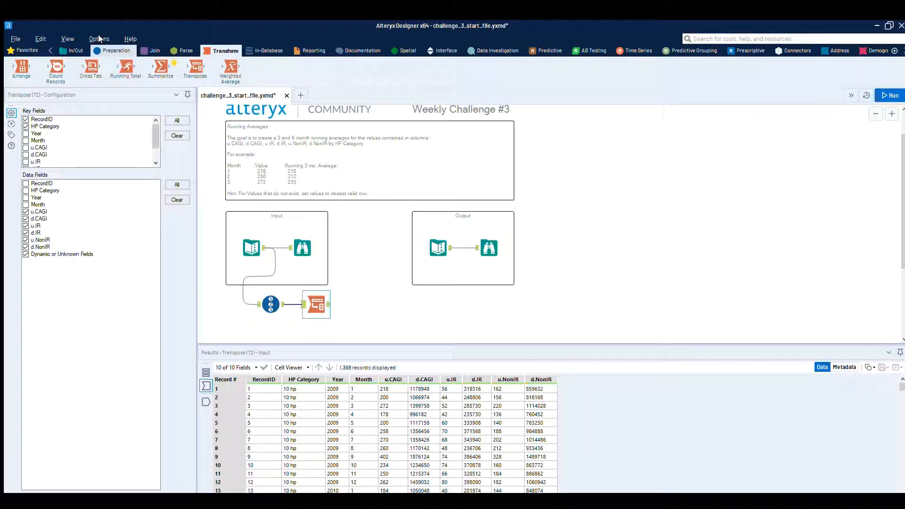
- Add a Multi-Row Formula after Transpose that creates the new field r3 with 2 rows, grouped by HP Category and Name
left_click(105, 50)
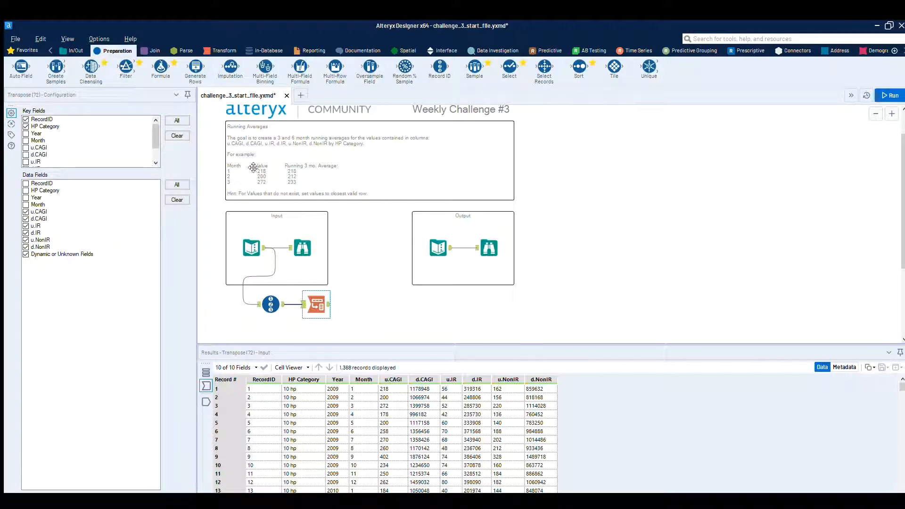
left_click_drag(335, 78, 364, 298)
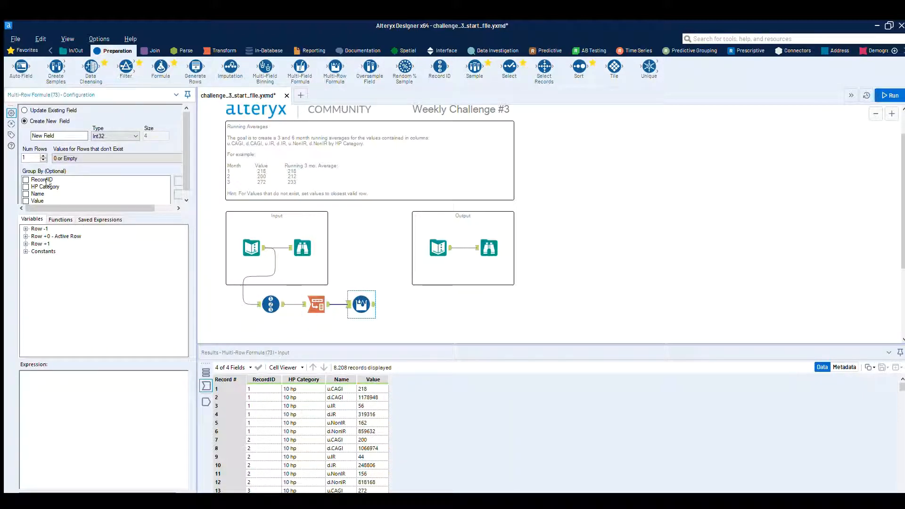
left_click_drag(68, 135, 12, 124)
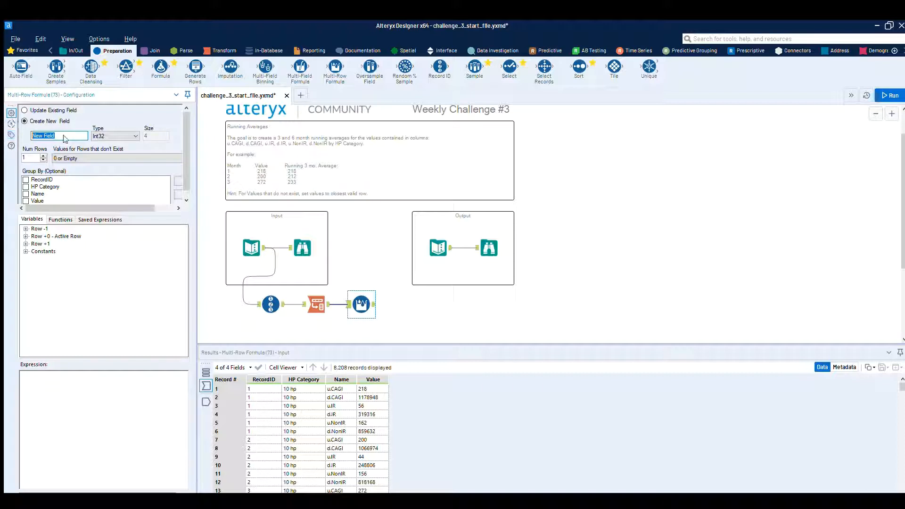
key("BackSpace")
key("Tab")
key("Tab")
type("2")
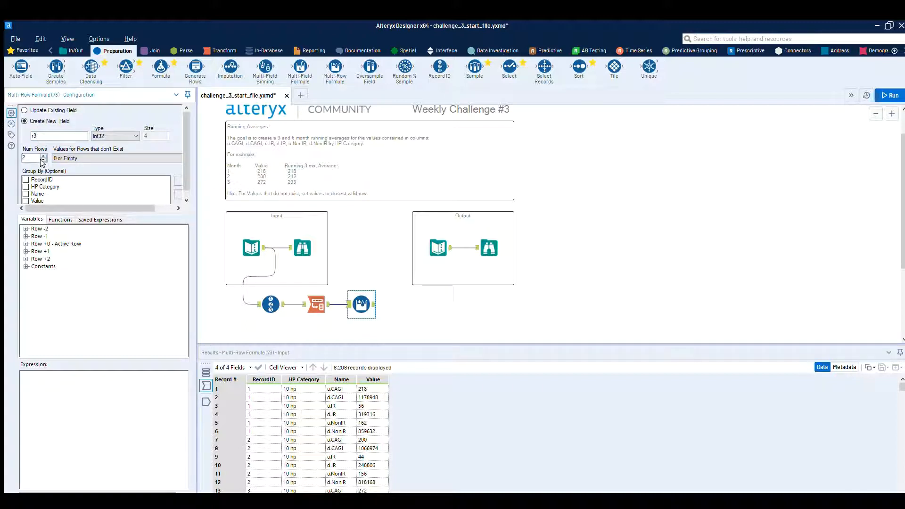
left_click(43, 185)
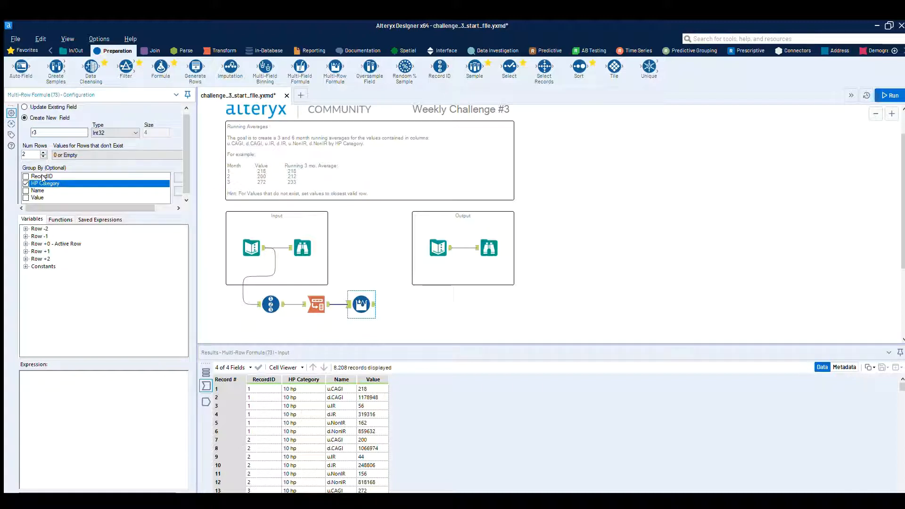
left_click(40, 190)
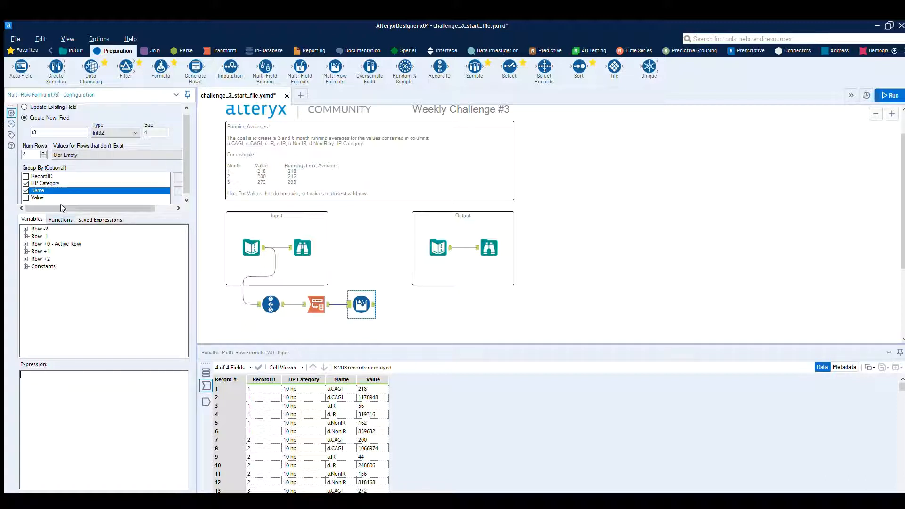
- Set the r3 expression to Average([Row-2:Value],[Row-1:Value],[Value]), then run the workflow and view the tool's output
left_click(60, 219)
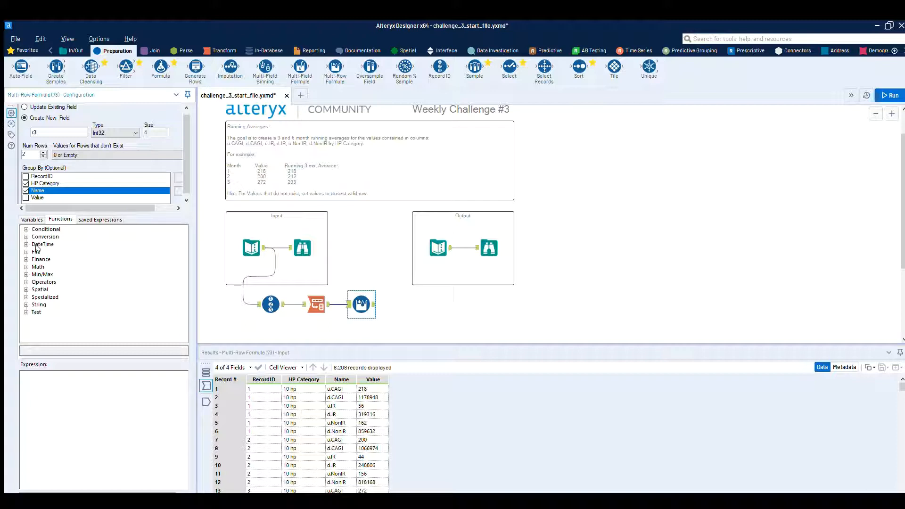
left_click(37, 267)
left_click(25, 267)
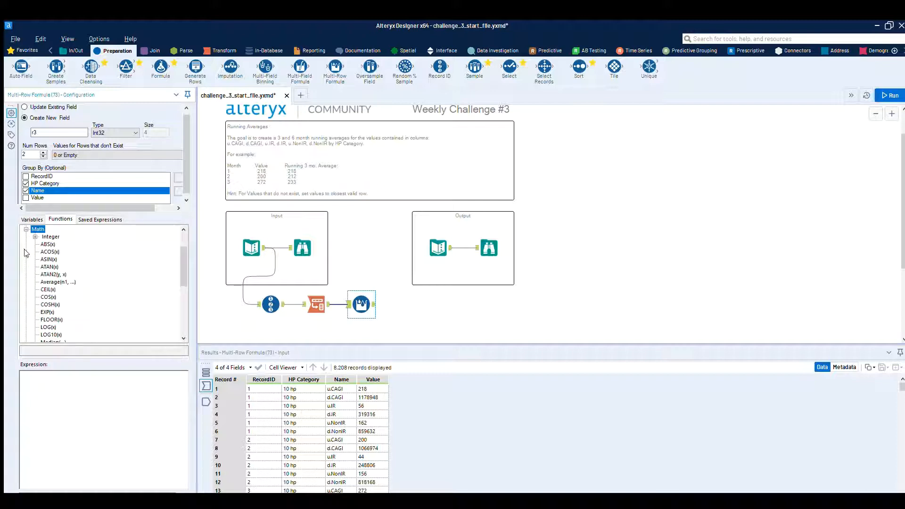
double_click(57, 282)
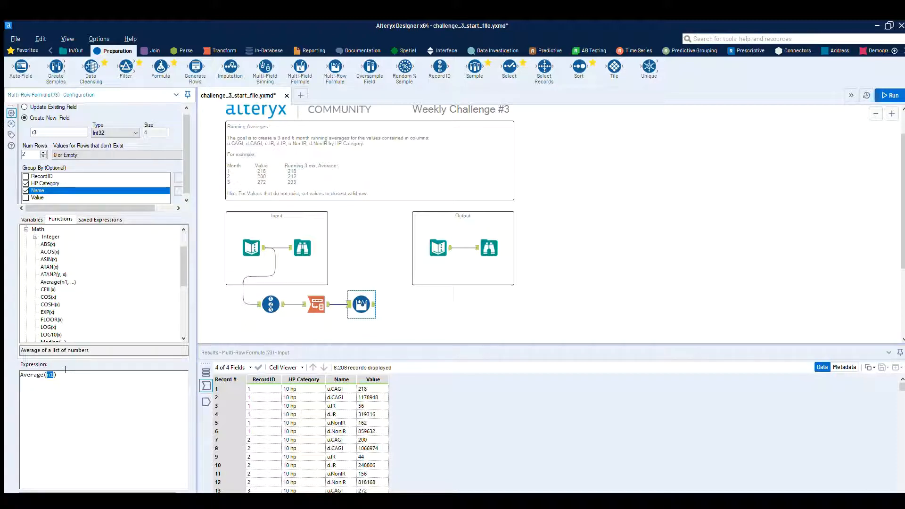
type("[Row-2:Value],[Row-1:Value],[Value]")
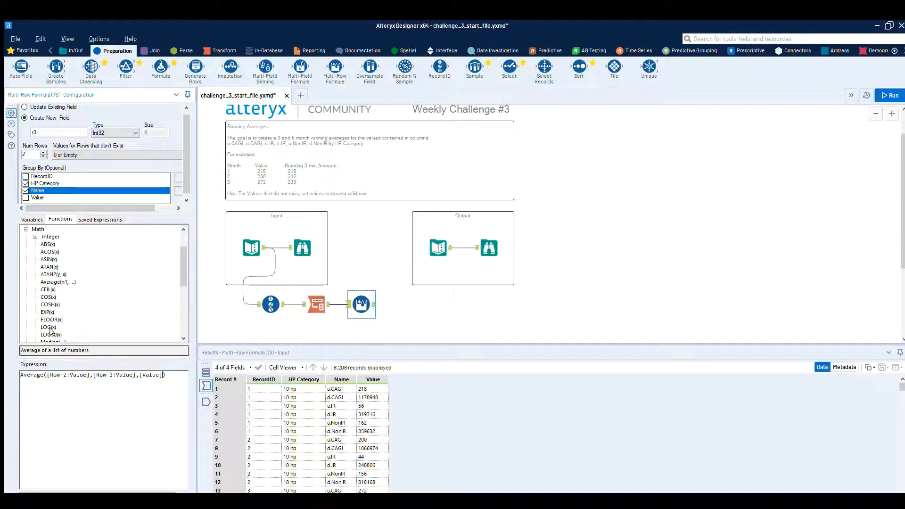
left_click(900, 93)
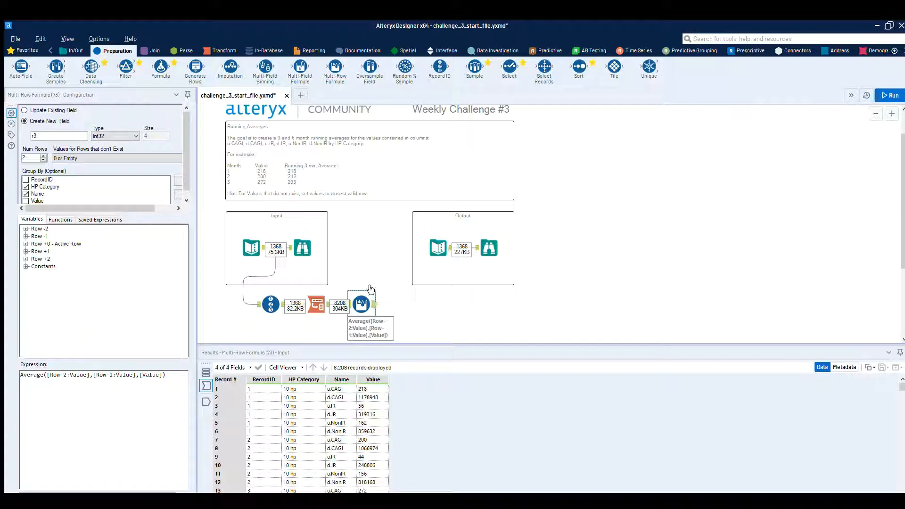
left_click(374, 304)
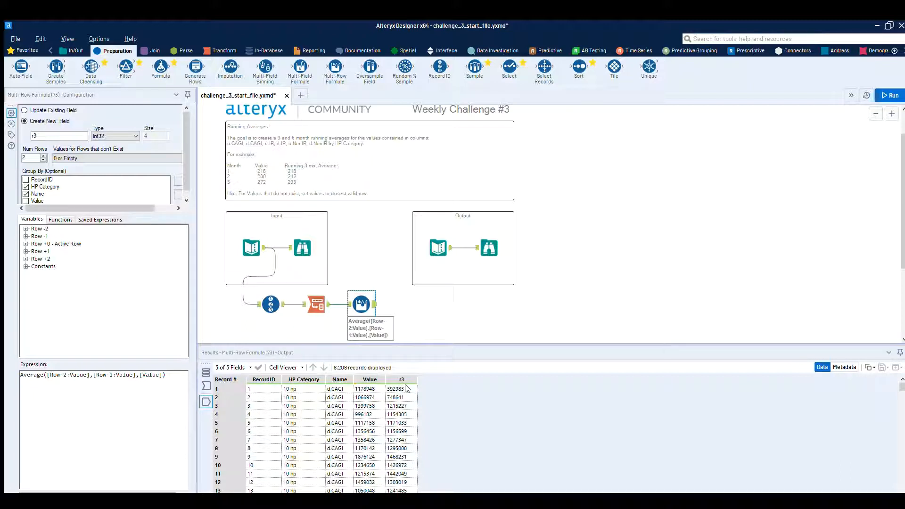
- Add a second Multi-Row Formula tool below the first and connect it to the Transpose output
scroll(414, 308, "down", 1)
scroll(411, 315, "down", 1)
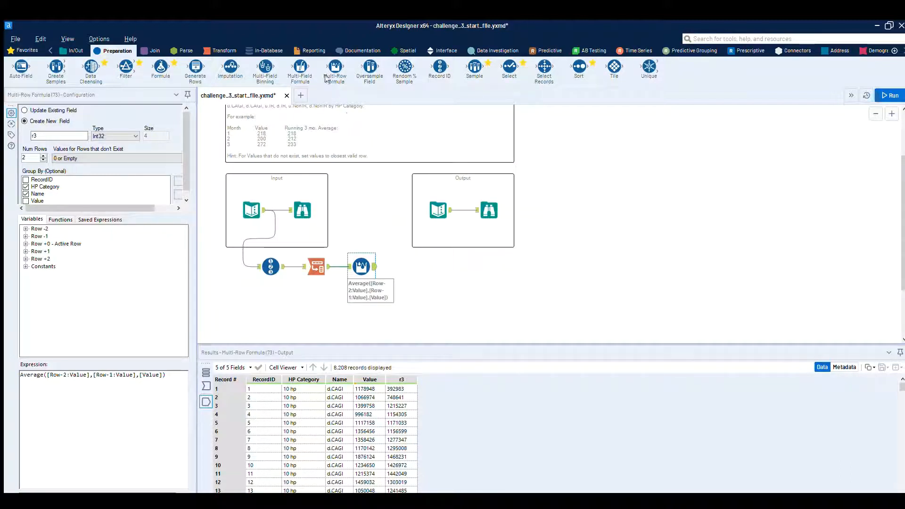
left_click_drag(335, 68, 361, 317)
left_click_drag(328, 266, 347, 316)
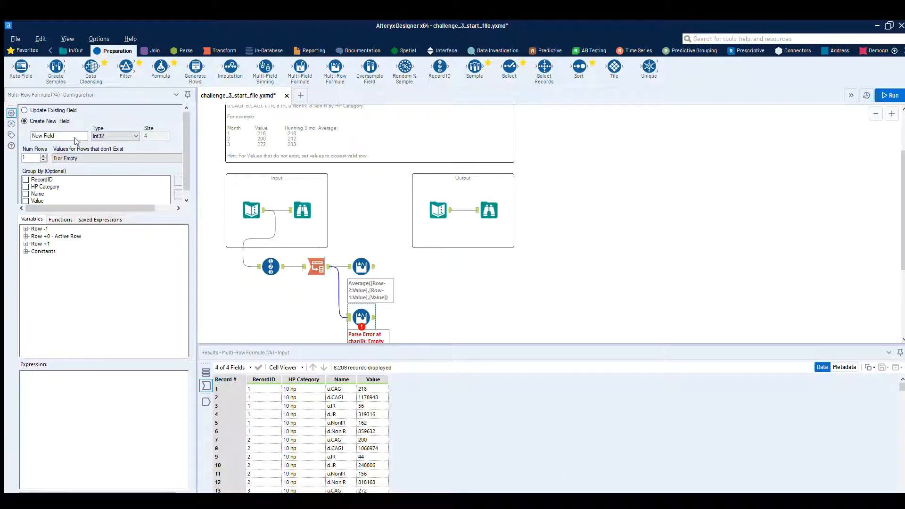
- Name the second Multi-Row Formula's new field r6 and set its number of rows to 5
left_click_drag(74, 136, 33, 136)
type("r6")
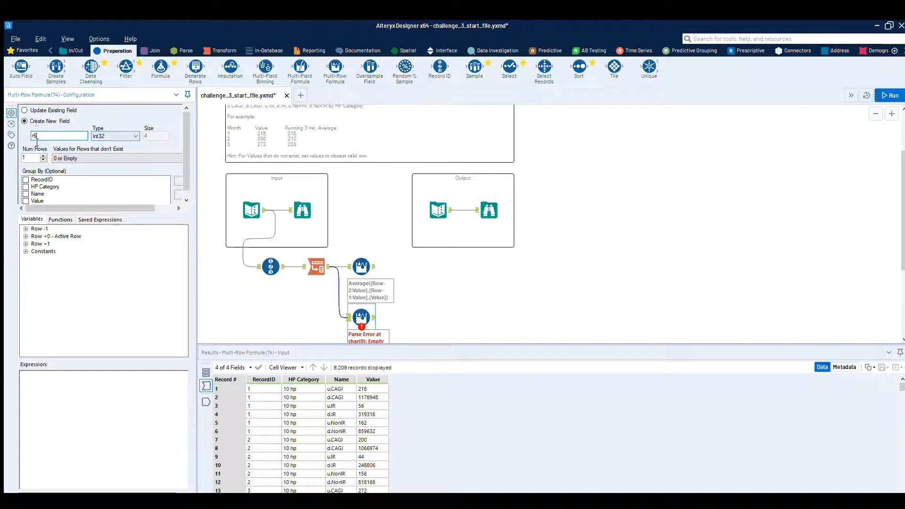
left_click(43, 156)
left_click(43, 156)
key("Up")
key("Up")
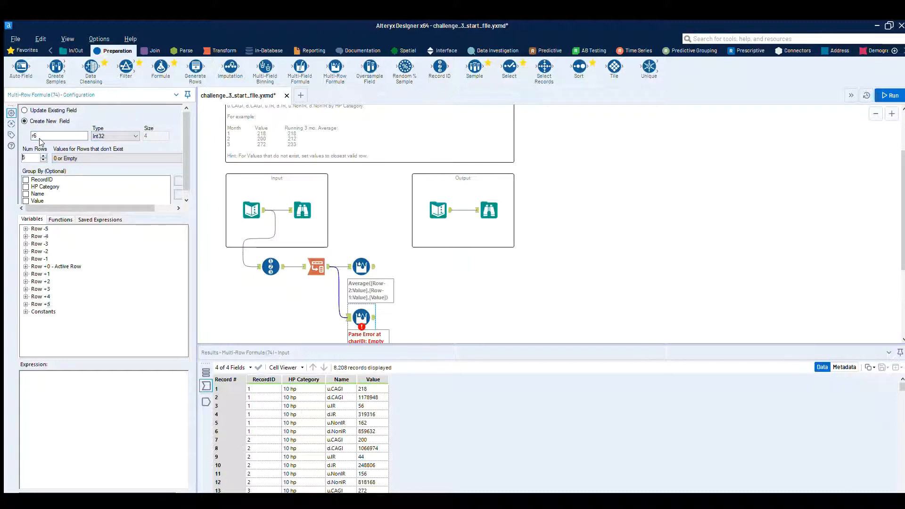
- Insert the Average function into the r6 expression with the arguments [Row-2:Value],[Row-1:Value],[Value]
left_click(51, 380)
left_click(58, 219)
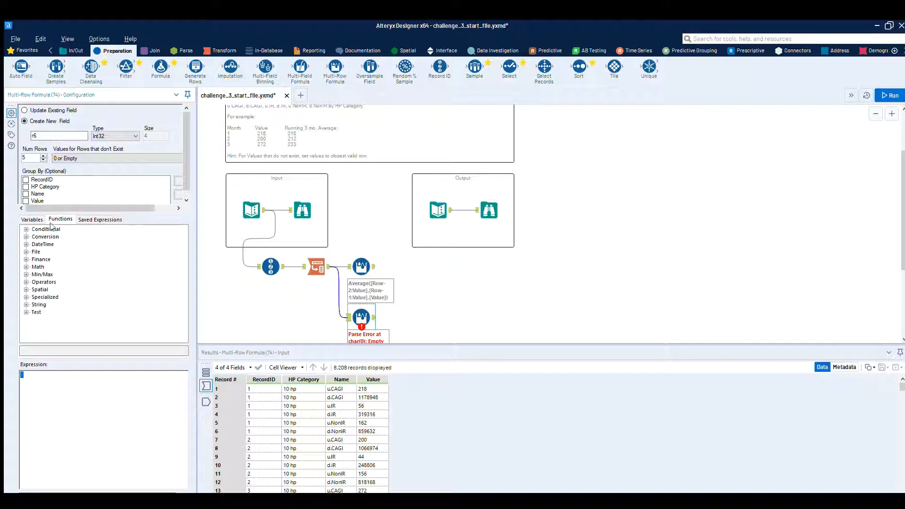
double_click(38, 266)
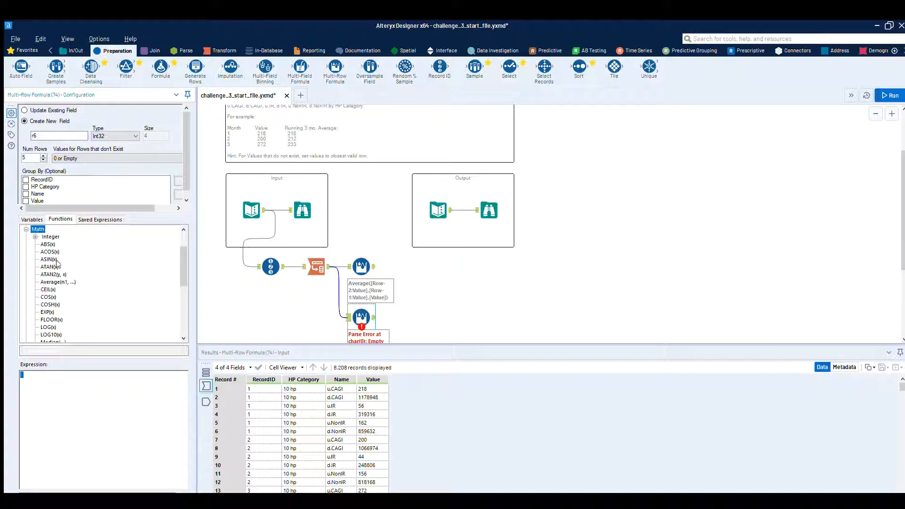
double_click(61, 281)
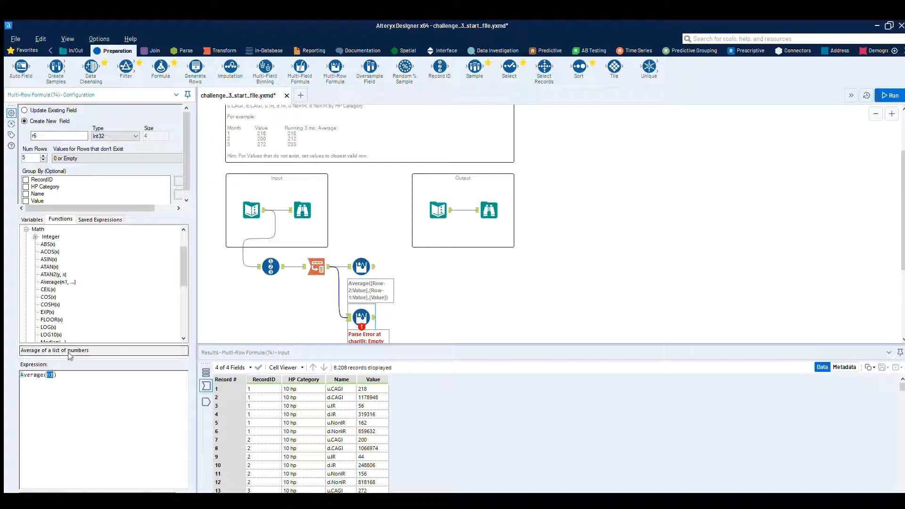
type("[Row-2:Value],[Row-1:Value],[Value]")
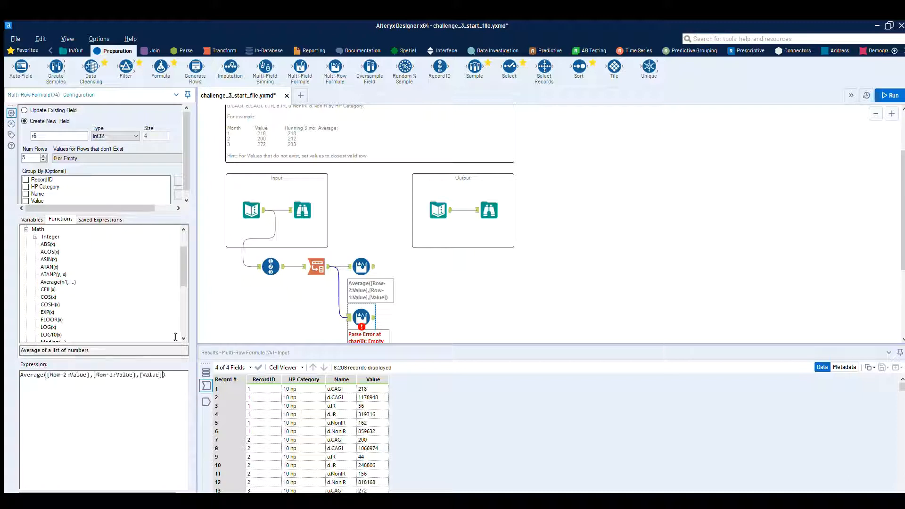
- Insert a second copy of [Row-2:Value],[Row-1:Value],[Value], comma-separated, at the start of the Average arguments
left_click(47, 375)
type(",")
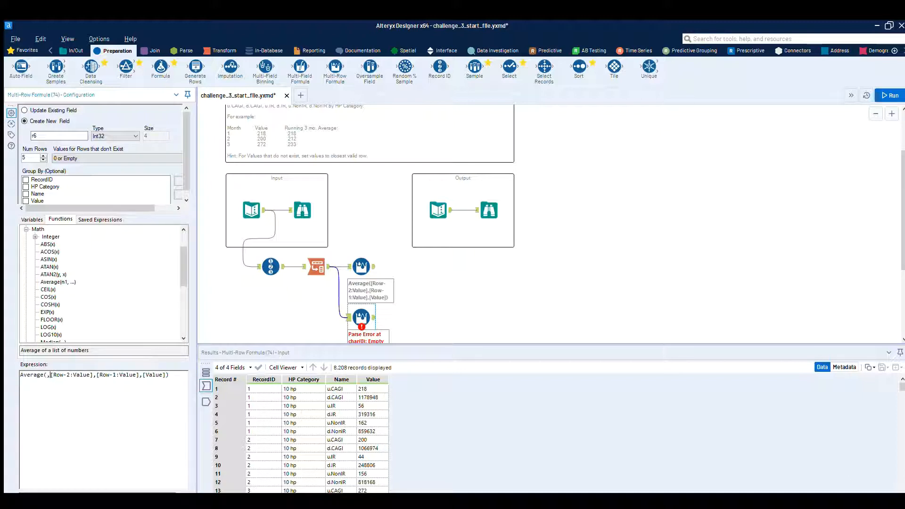
key("Left")
type("[Row-2:Value],[Row-1:Value],[Value]")
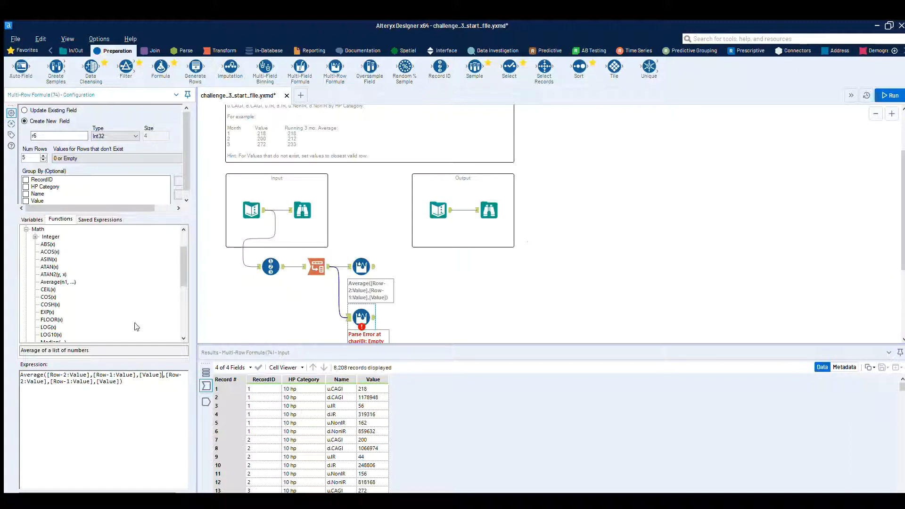
- Change the first three Average arguments to [Row-5:Value],[Row-4:Value],[Row-3:Value], then run the workflow and view the r6 output
left_click(67, 374)
key("BackSpace")
type("5")
left_click(112, 375)
key("BackSpace")
type("4")
left_click(142, 374)
type("Row-3")
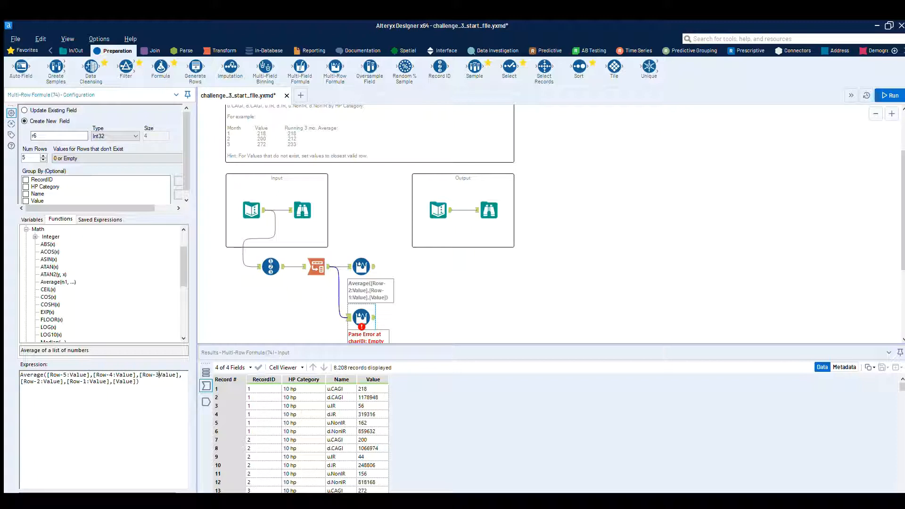
type(":")
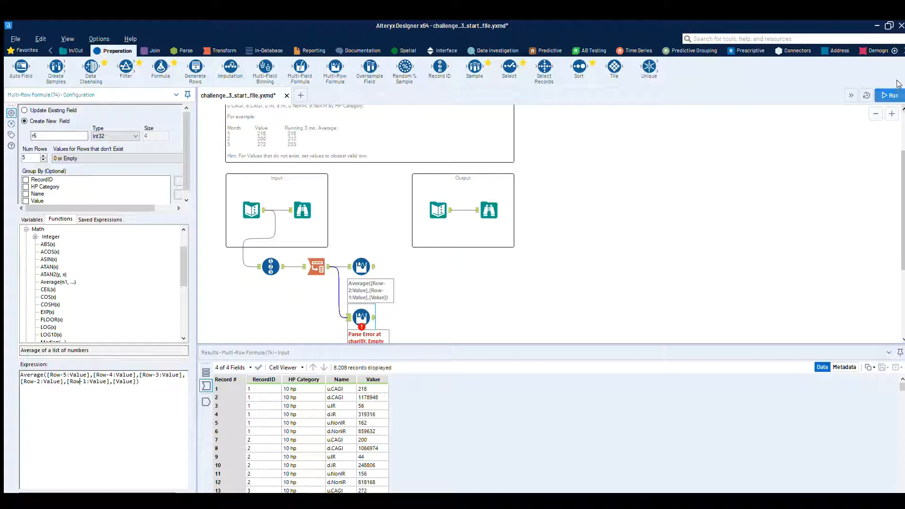
left_click(890, 95)
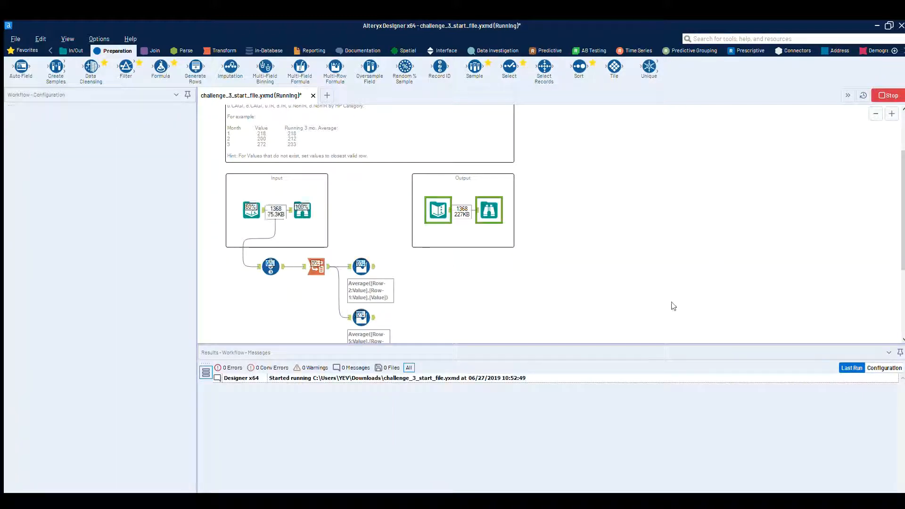
left_click(373, 317)
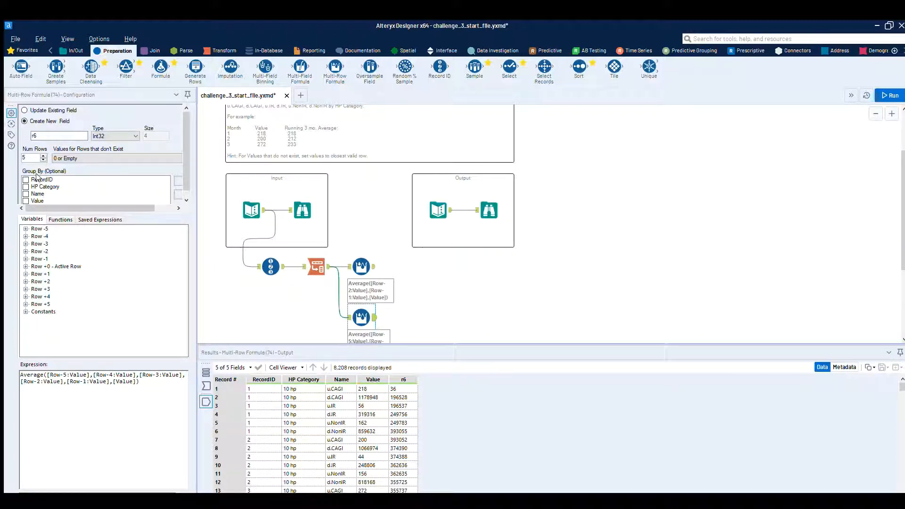
- Group the r6 Multi-Row Formula by HP Category and Name, rerun the workflow and view its output
left_click(38, 194)
left_click(38, 186)
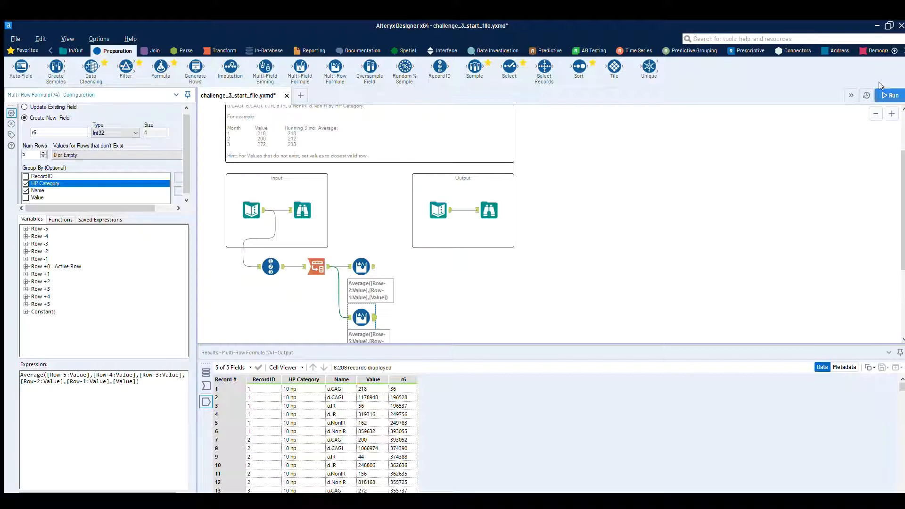
left_click(890, 95)
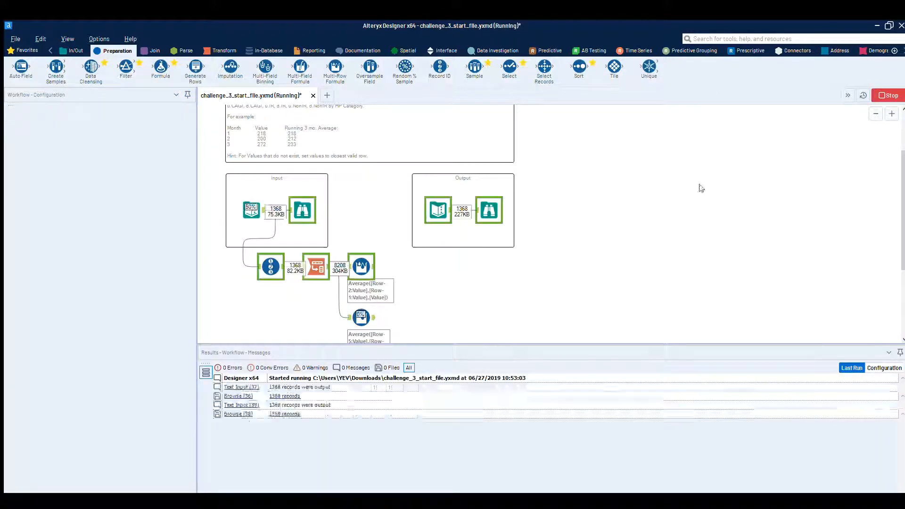
left_click(374, 309)
left_click(377, 306)
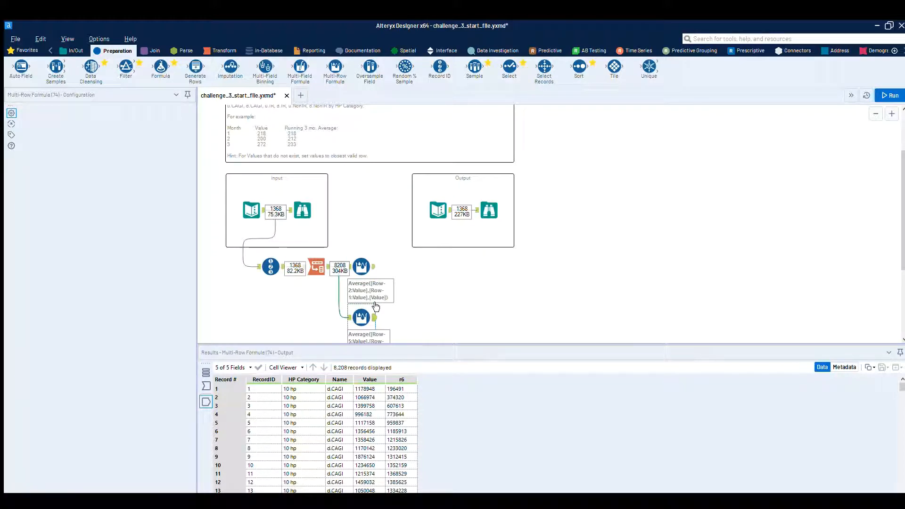
left_click(373, 305)
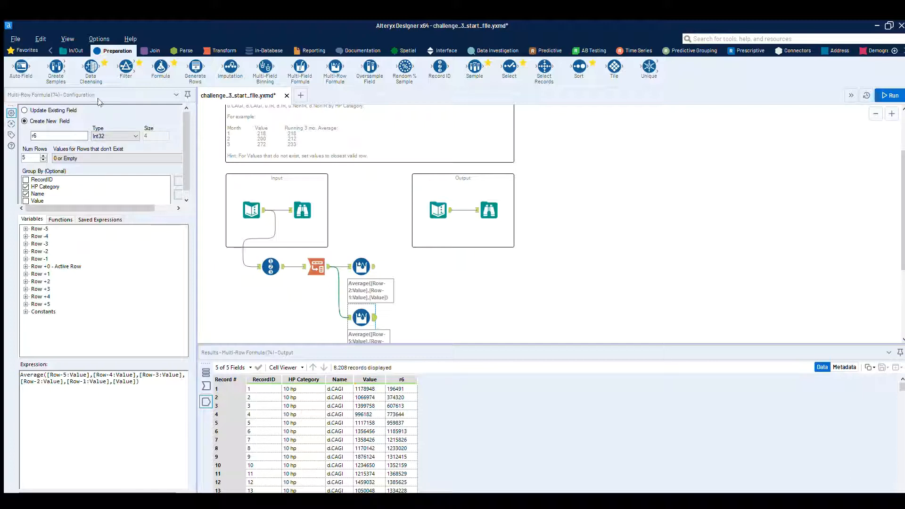
- Add a Cross Tab after the first Multi-Row Formula, grouped by RecordID with Name as the new column headers
left_click(220, 47)
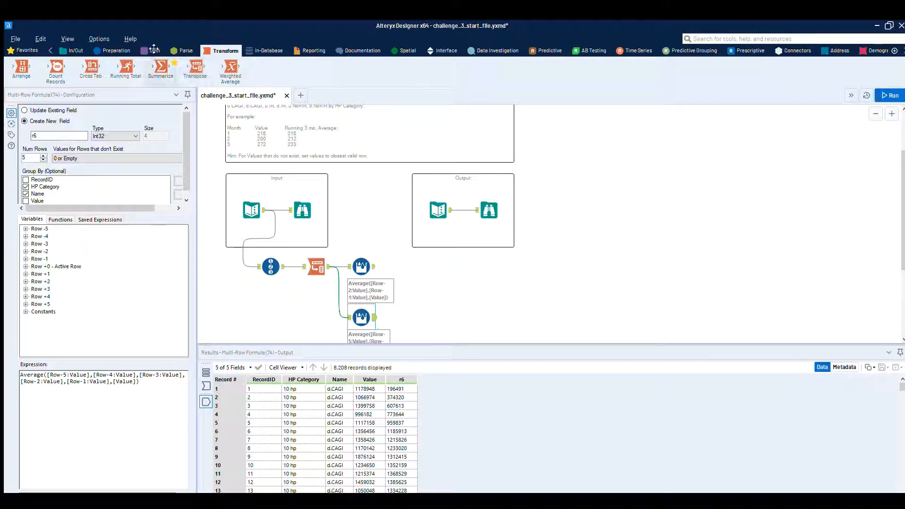
left_click_drag(92, 66, 414, 263)
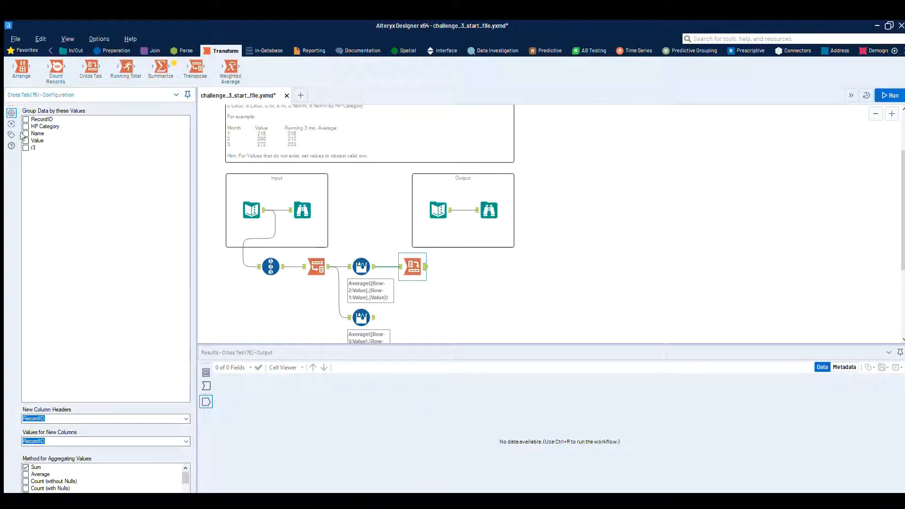
left_click(43, 119)
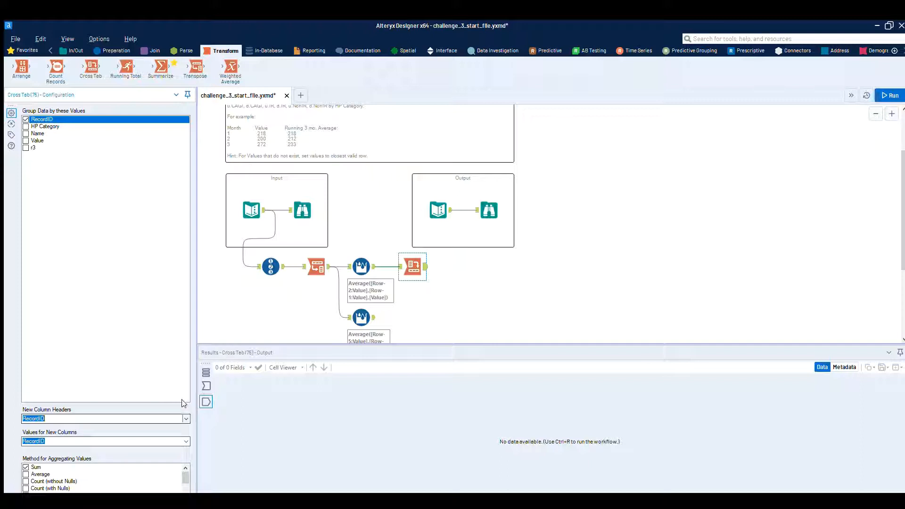
left_click(186, 418)
left_click(169, 438)
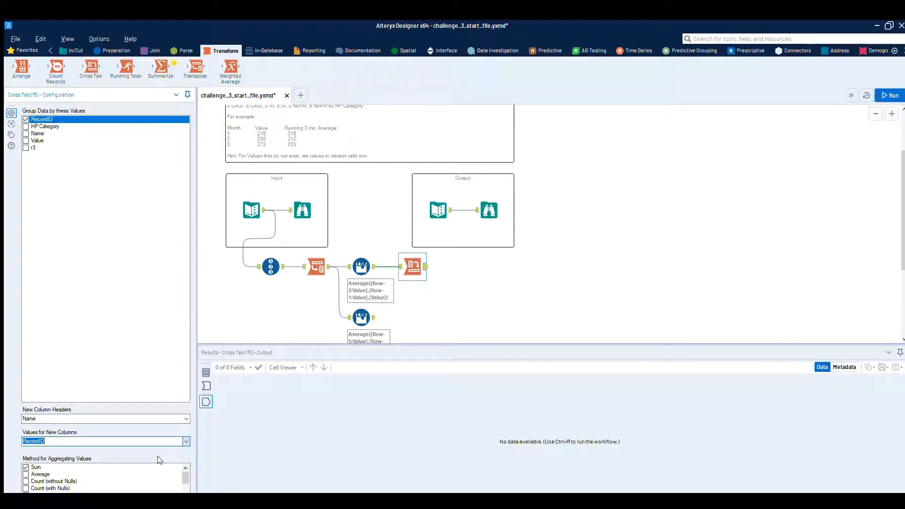
- Use r3 as the Cross Tab's values with First as the only aggregation method, and run the workflow
double_click(158, 476)
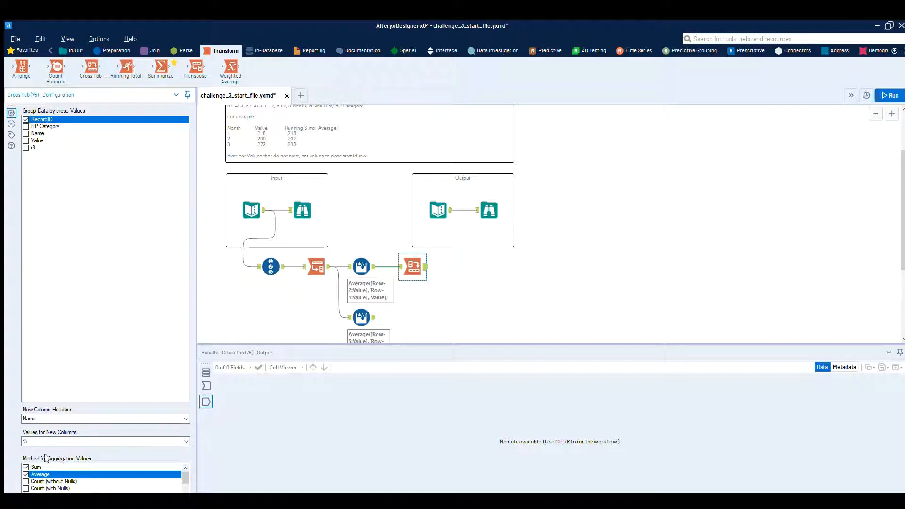
scroll(37, 468, "down", 2)
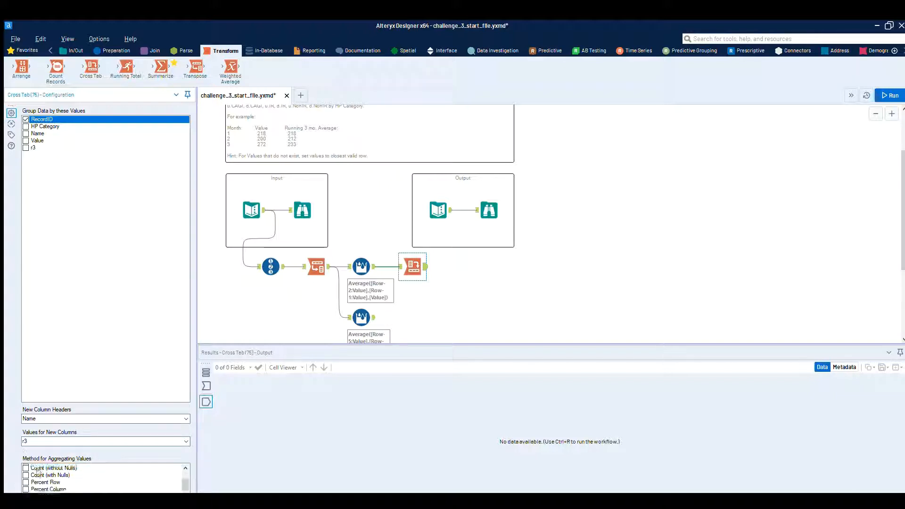
scroll(37, 468, "down", 2)
left_click(25, 488)
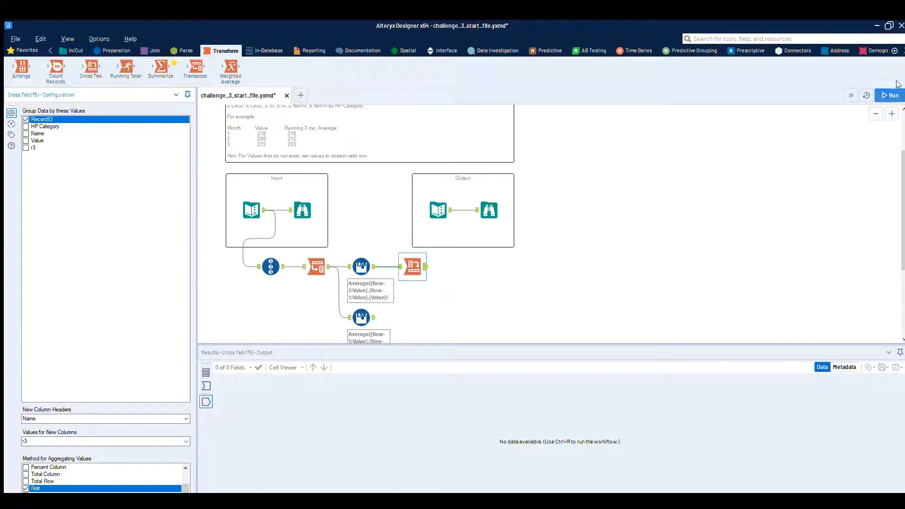
left_click(888, 95)
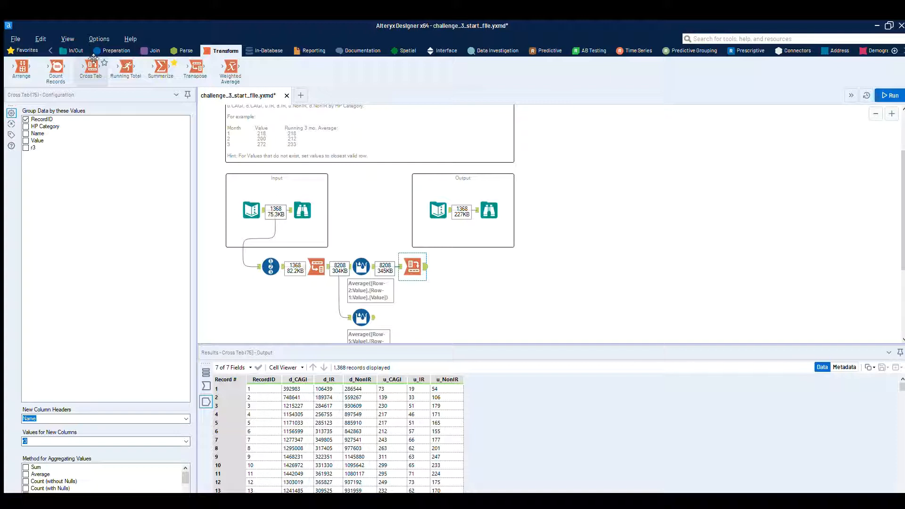
- Add a second Cross Tab after the r6 Multi-Row Formula, grouped by RecordID with Name as the new column headers
left_click_drag(94, 58, 419, 316)
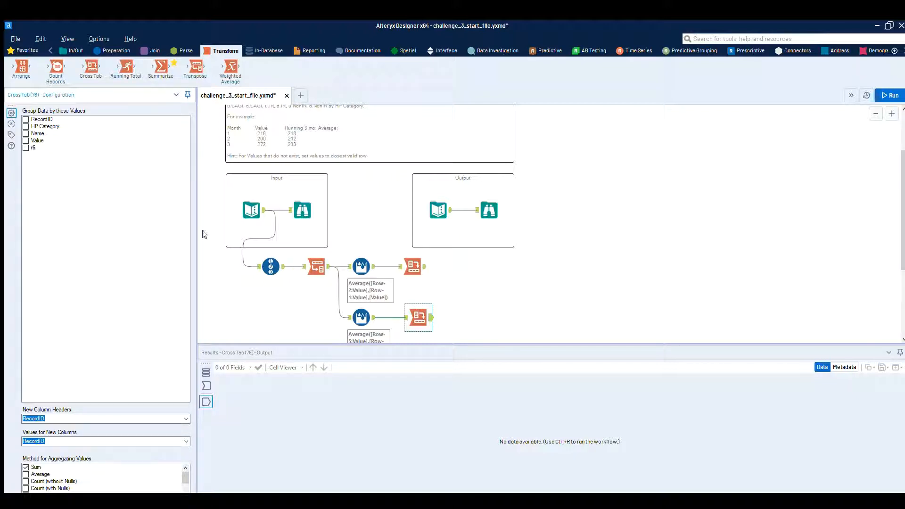
left_click(28, 119)
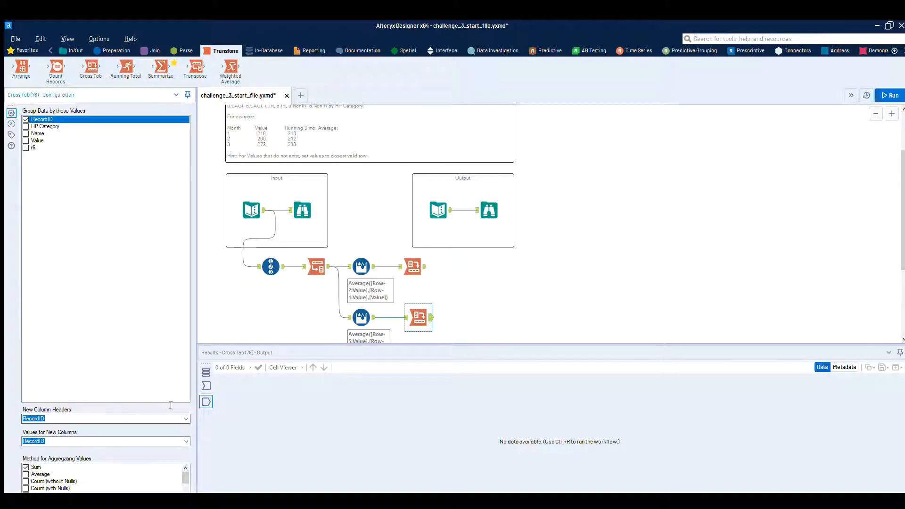
left_click(159, 438)
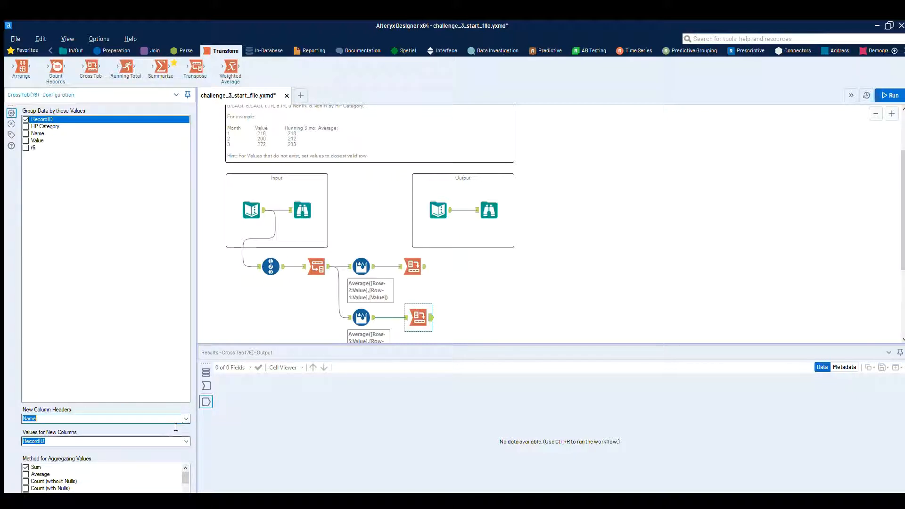
- Use r6 as the second Cross Tab's values with only First aggregation, and run the workflow
left_click(183, 440)
left_click(149, 473)
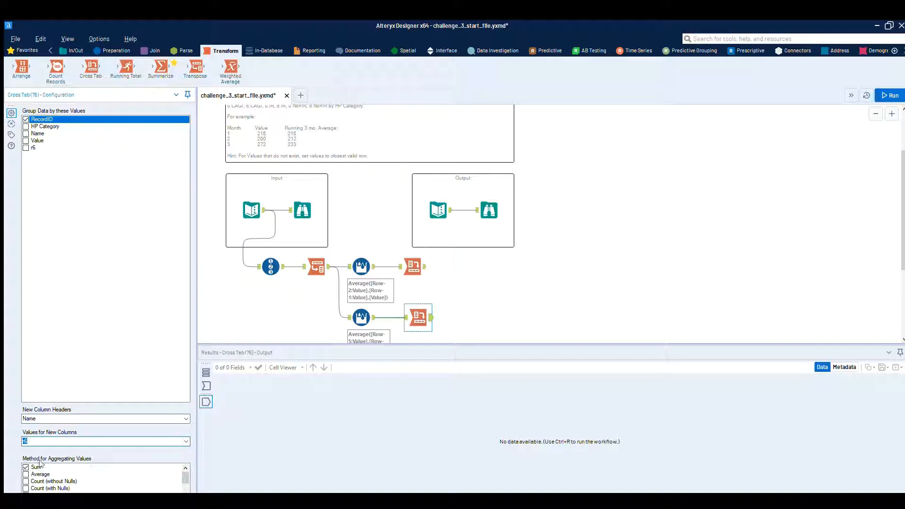
scroll(23, 469, "down", 3)
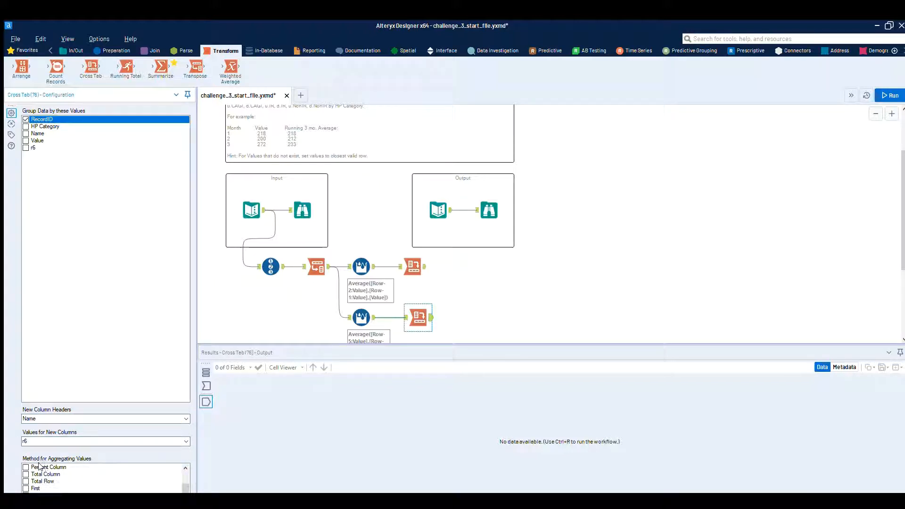
left_click(550, 289)
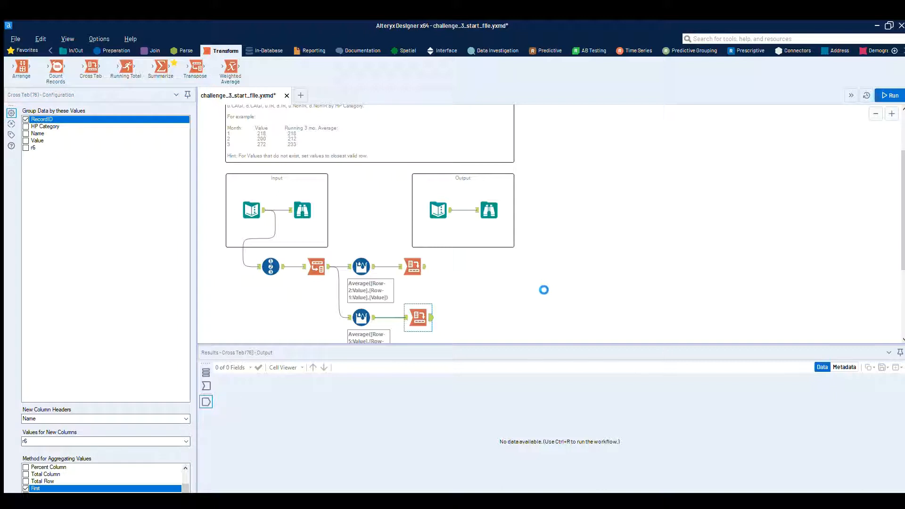
key("ctrl+r")
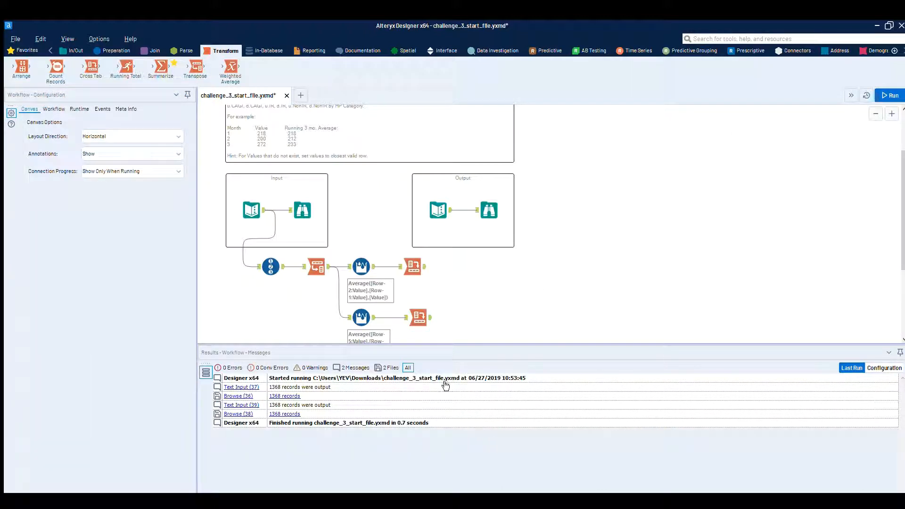
- Examine the running-average column names and values in the expected Output data
left_click(490, 210)
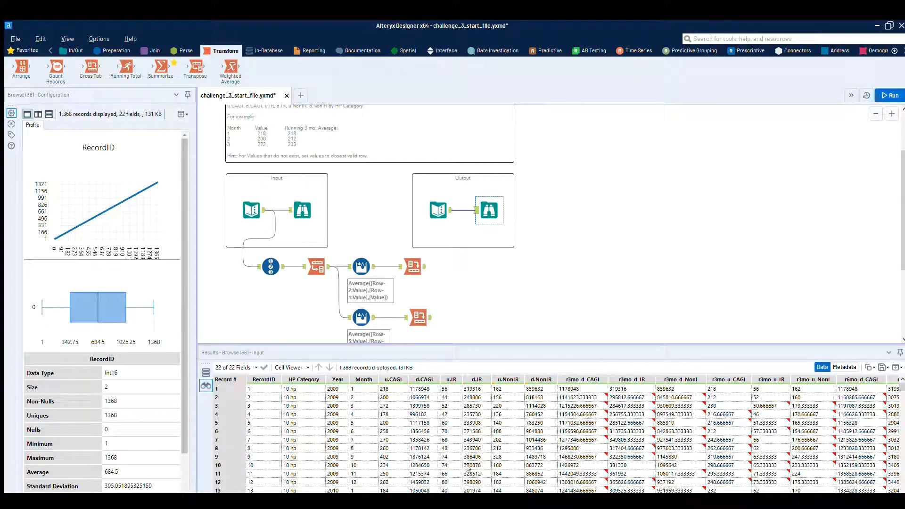
scroll(468, 468, "right", 3)
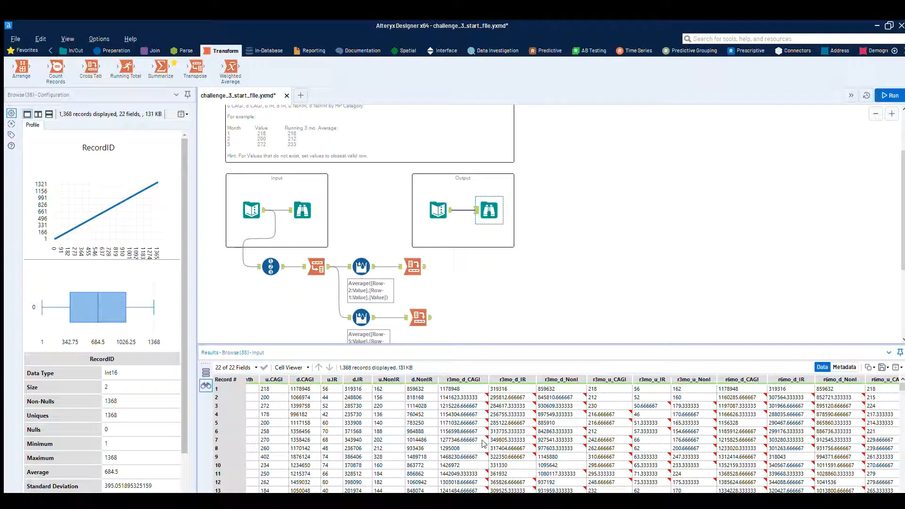
scroll(696, 432, "right", 3)
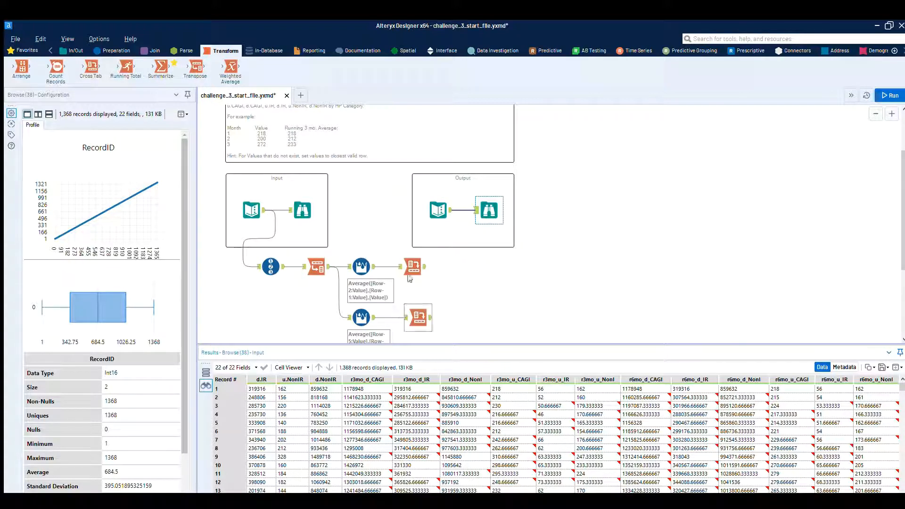
- Align the first Cross Tab above the second and connect a Dynamic Rename tool to its output
left_click(422, 258)
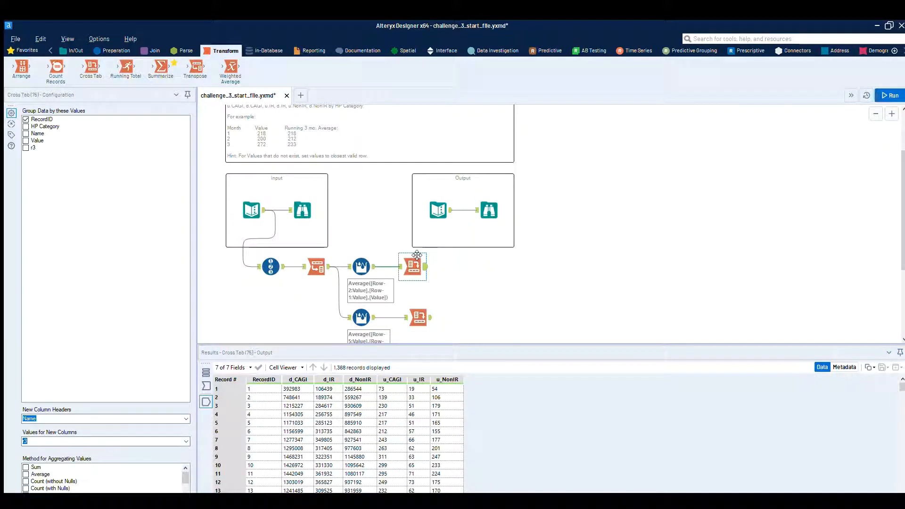
left_click_drag(419, 255, 424, 255)
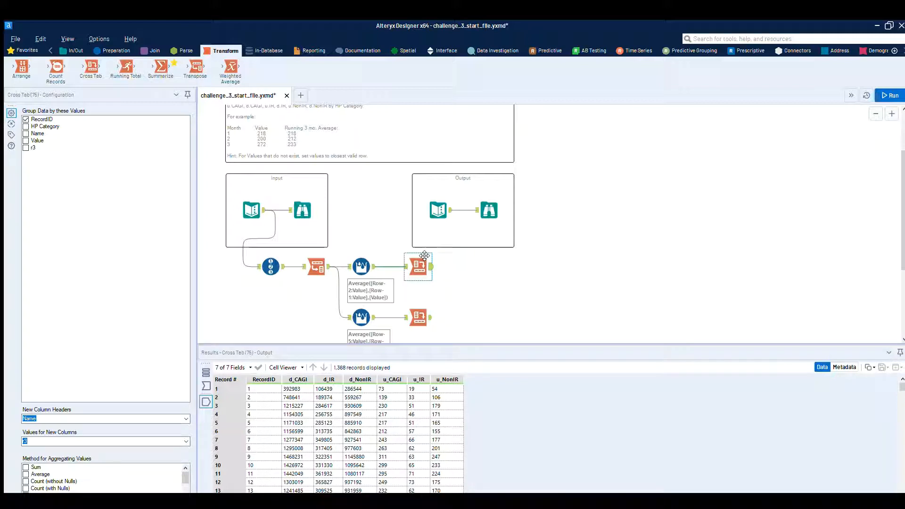
left_click(903, 50)
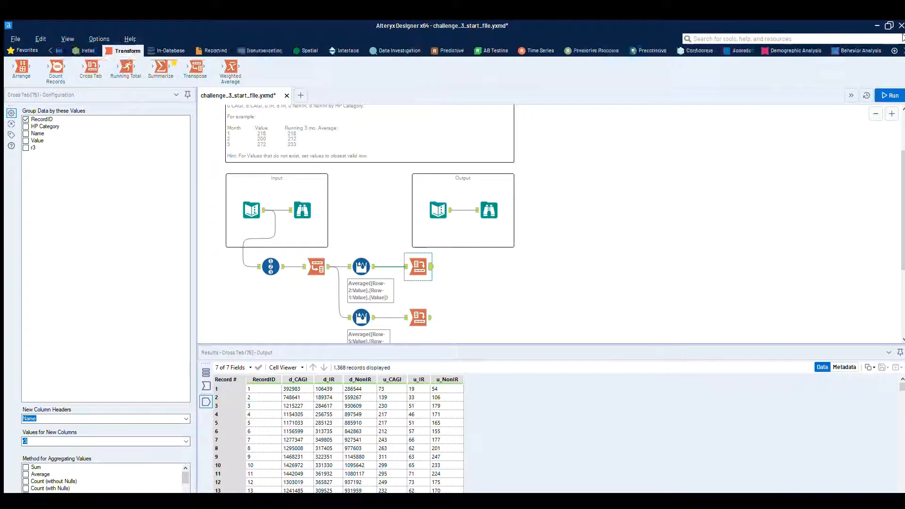
left_click(771, 51)
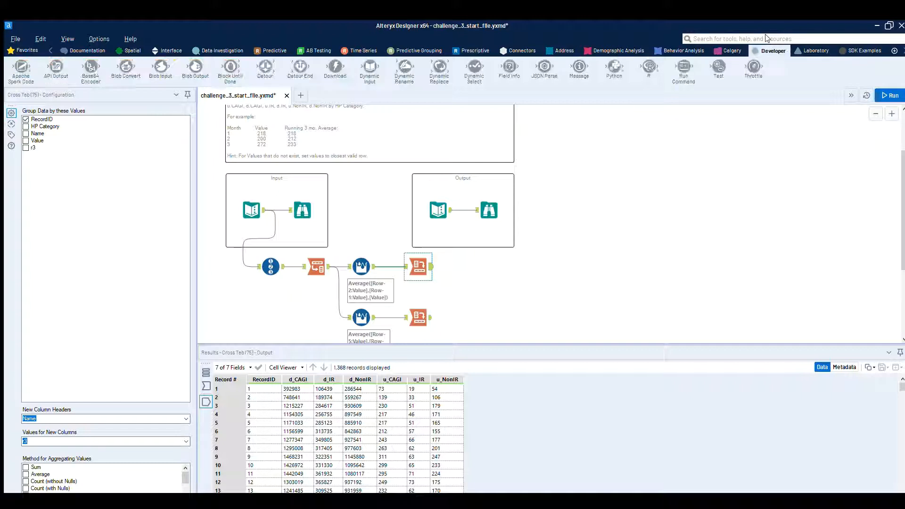
left_click_drag(404, 68, 462, 255)
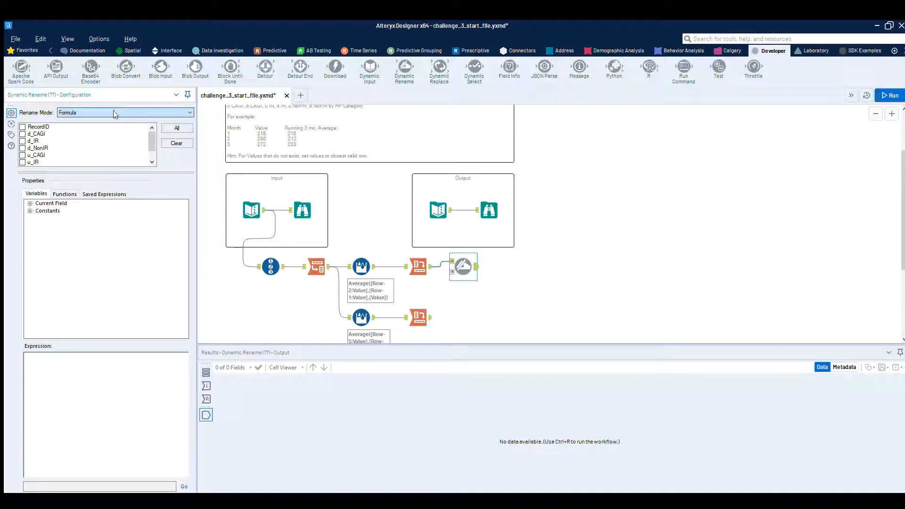
- Set the Dynamic Rename to add the prefix r3mo_ to the d_ and u_ CAGI, IR and NonIR fields
left_click(113, 124)
left_click_drag(106, 172, 105, 206)
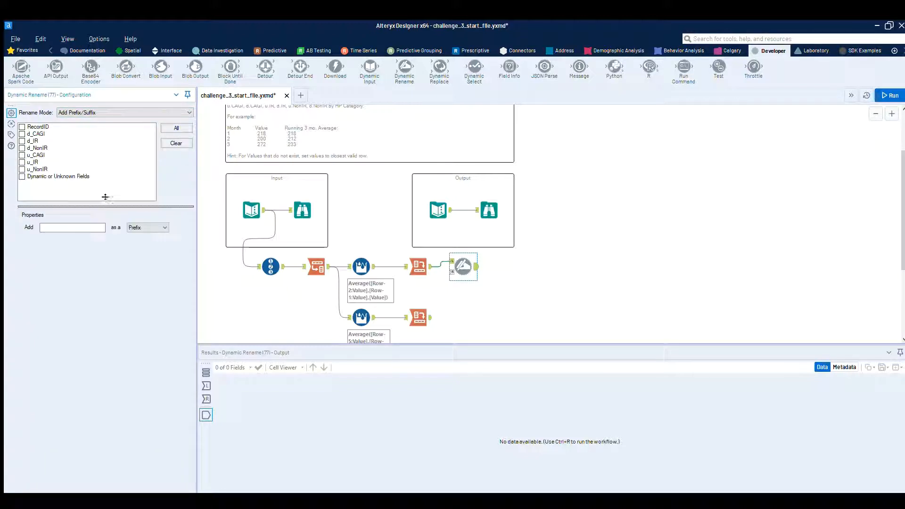
left_click(33, 169)
left_click(32, 162)
left_click(34, 155)
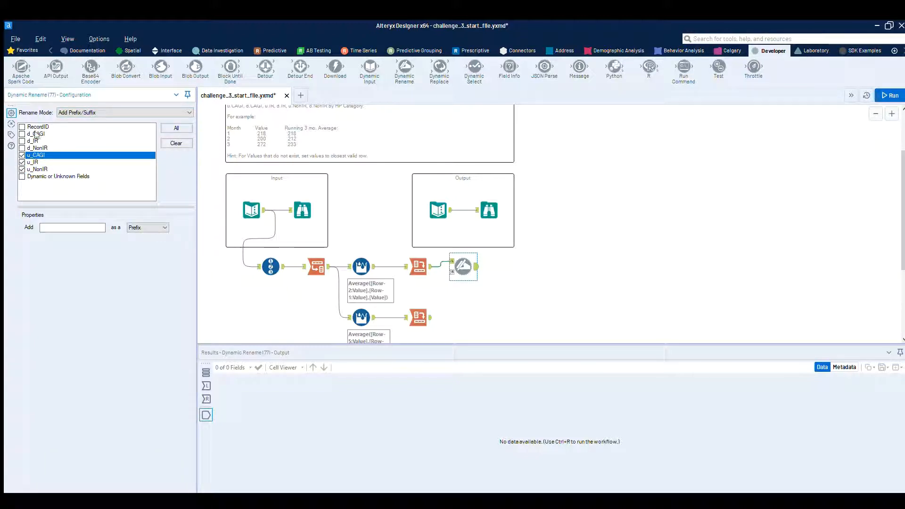
left_click(34, 148)
left_click(33, 140)
left_click(34, 133)
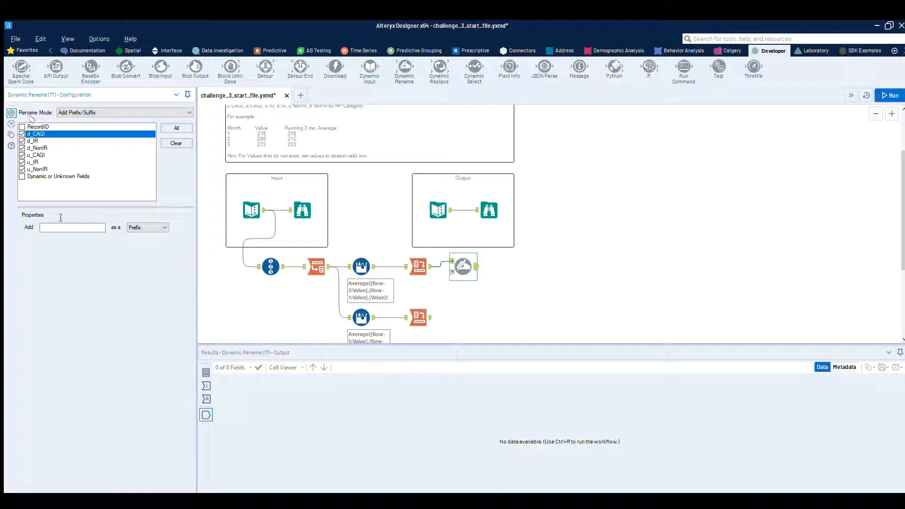
left_click(71, 227)
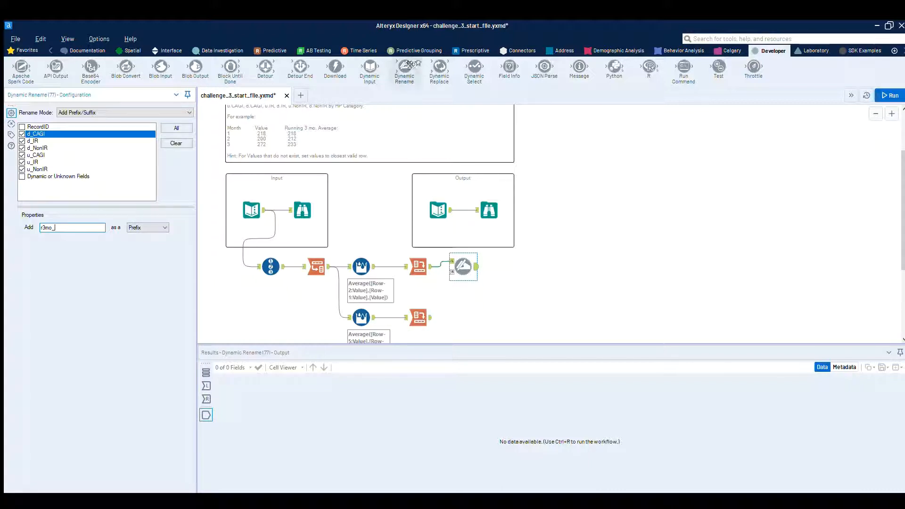
- Connect a second Dynamic Rename tool to the lower Cross Tab, set its mode to Add Prefix/Suffix, and run the workflow to load its fields
left_click_drag(409, 66, 471, 322)
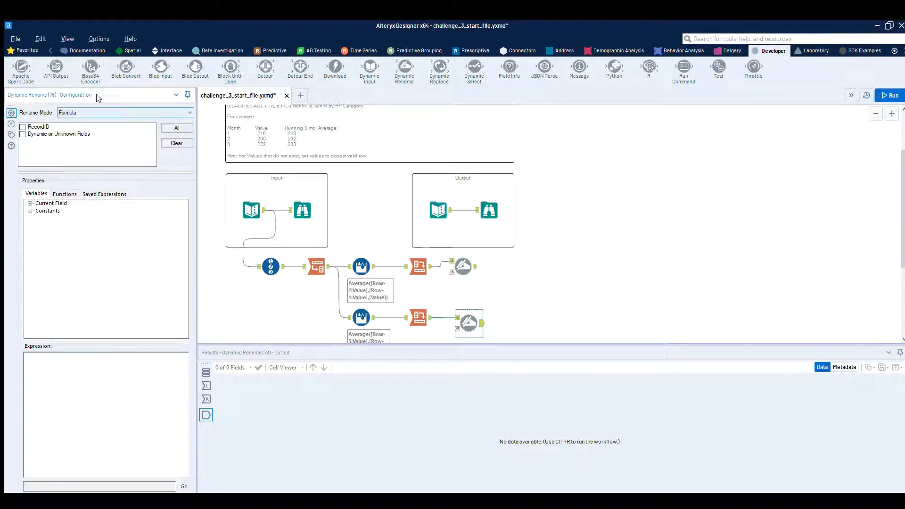
left_click(85, 114)
left_click(63, 121)
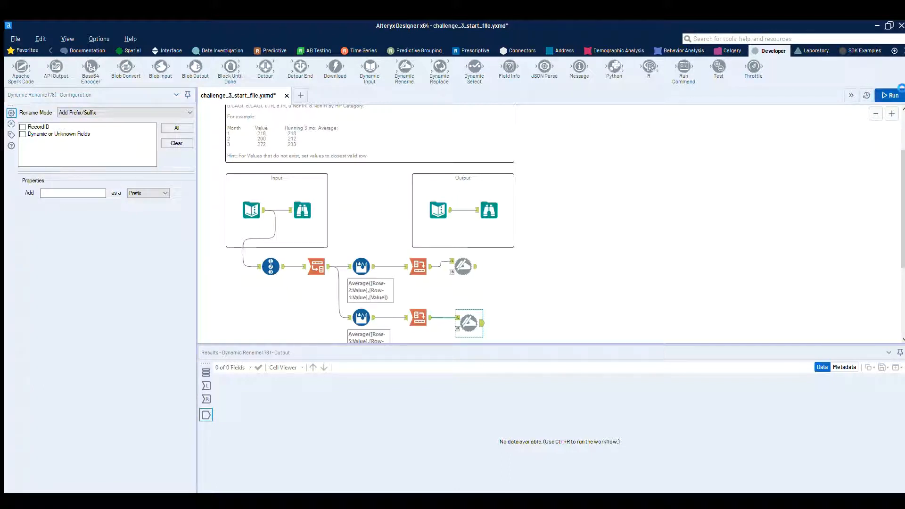
left_click(890, 95)
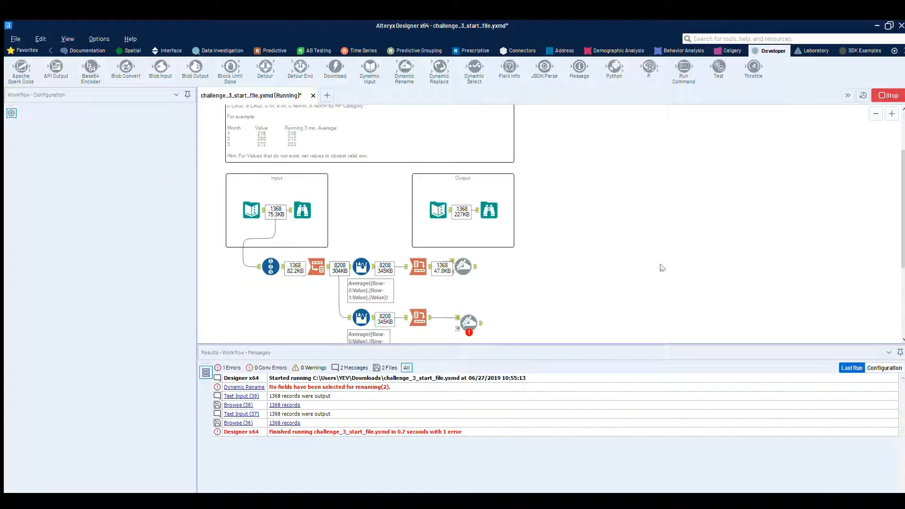
left_click(481, 315)
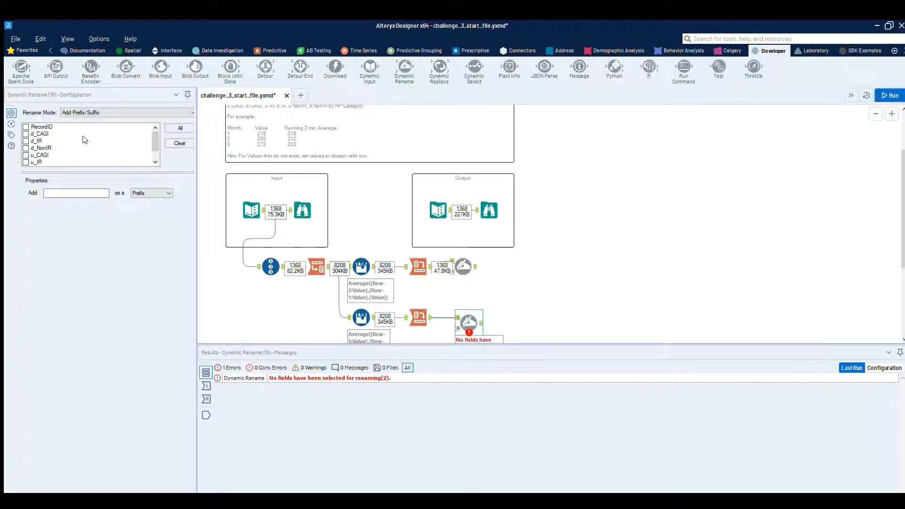
- Set the second Dynamic Rename to add the prefix r6mo_ to the d_ and u_ CAGI, IR and NonIR fields
left_click(26, 134)
left_click(26, 141)
left_click(26, 148)
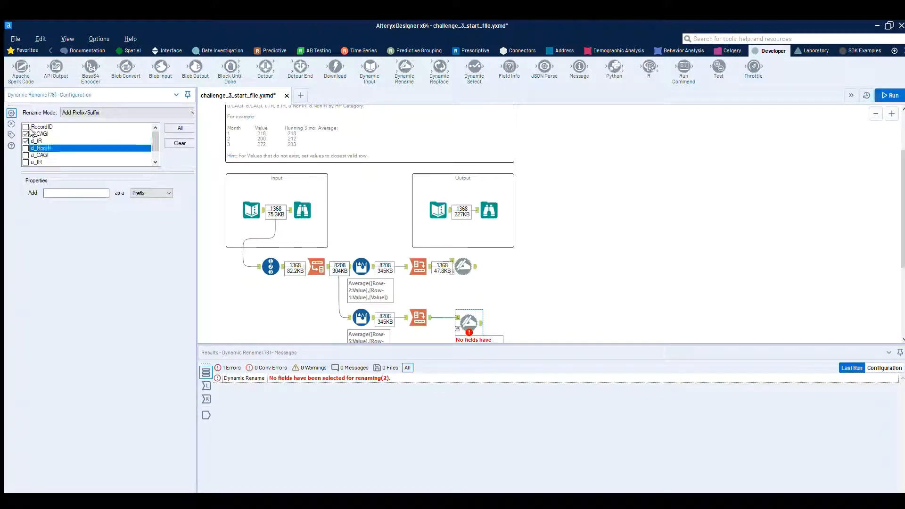
left_click(26, 155)
left_click(27, 162)
scroll(61, 134, "down", 1)
left_click(46, 155)
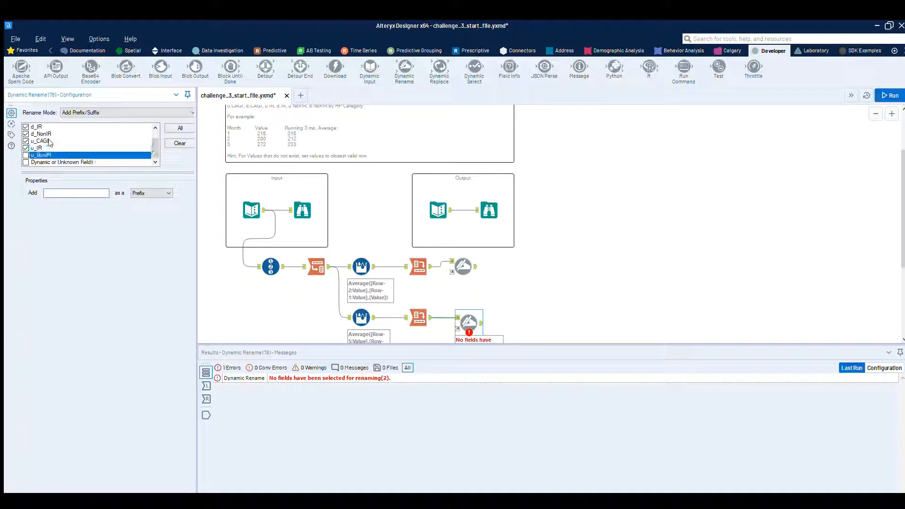
scroll(55, 137, "up", 1)
scroll(54, 137, "down", 1)
left_click(65, 192)
type("r6mo_")
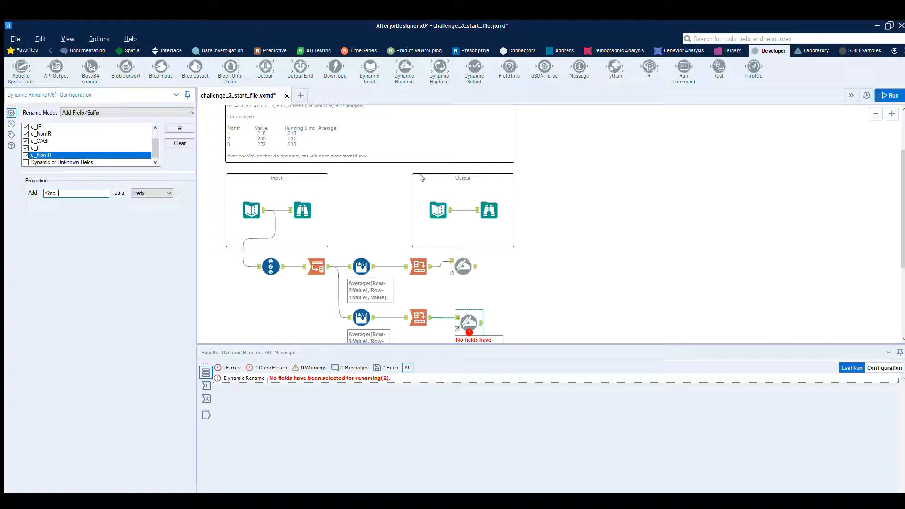
- Run the workflow and check the renamed columns in both Dynamic Rename outputs
left_click(880, 95)
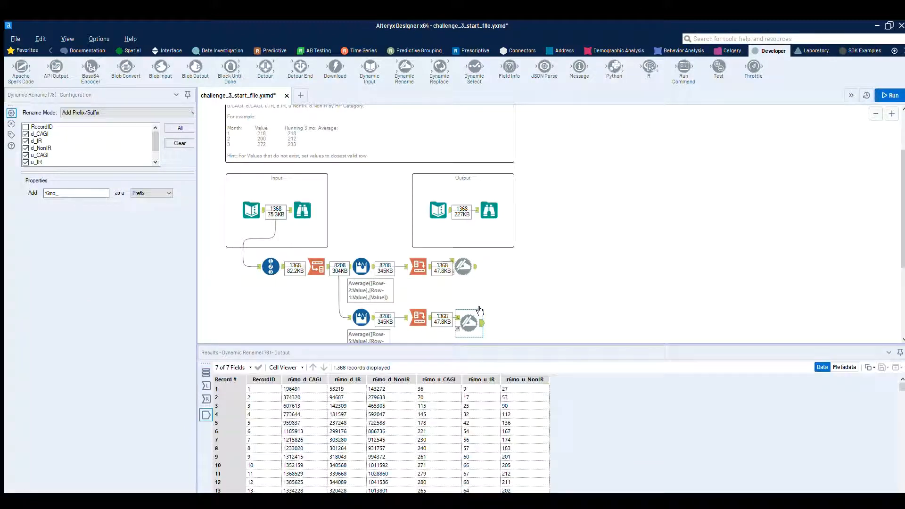
left_click(481, 322)
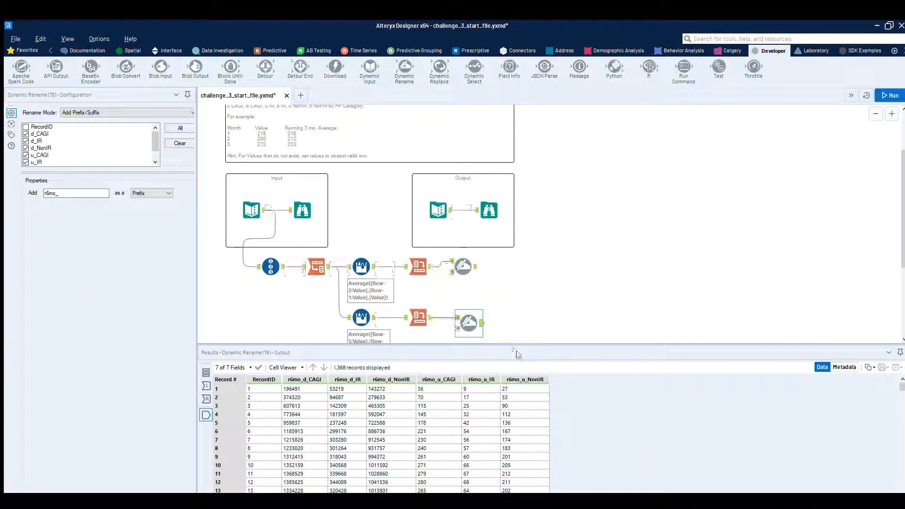
left_click(472, 255)
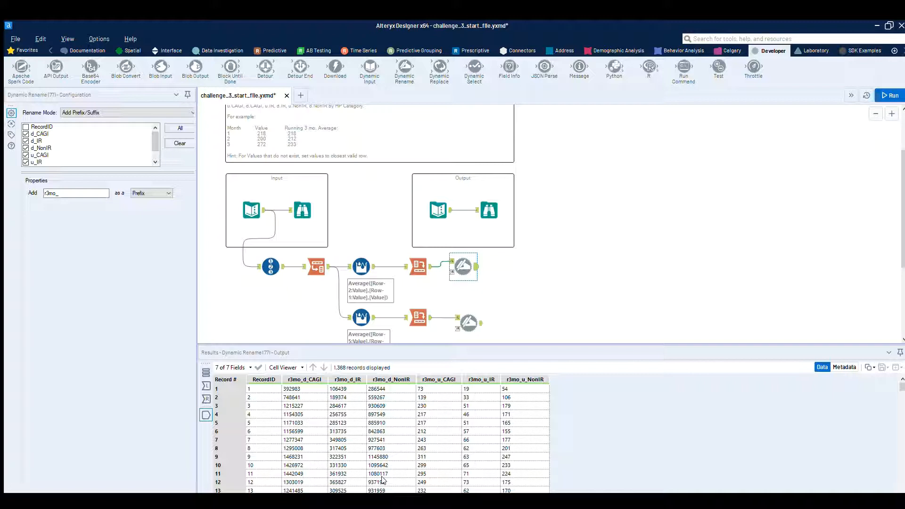
- Add a Join Multiple tool after the Dynamic Rename tools and connect the Record ID output to it as the first input
left_click(50, 49)
left_click(50, 49)
left_click(50, 49)
left_click(50, 49)
left_click(50, 49)
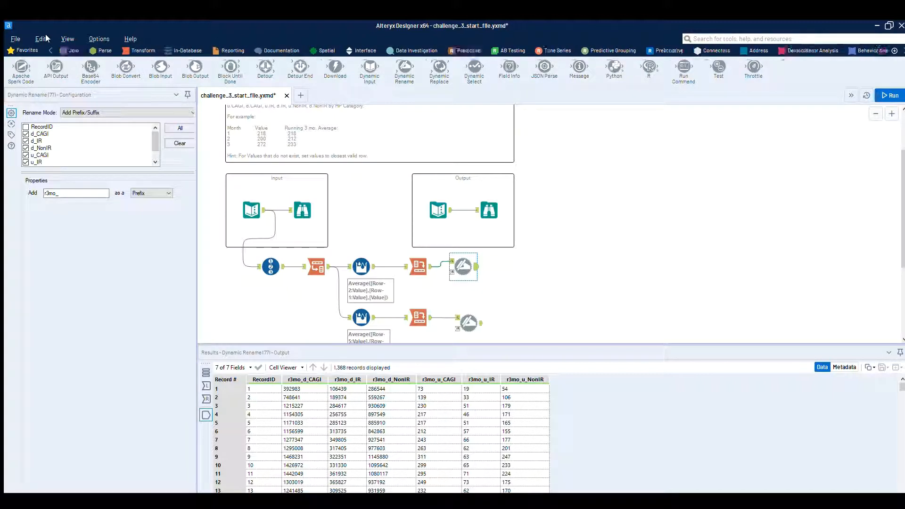
left_click(50, 49)
left_click(50, 49)
left_click(143, 49)
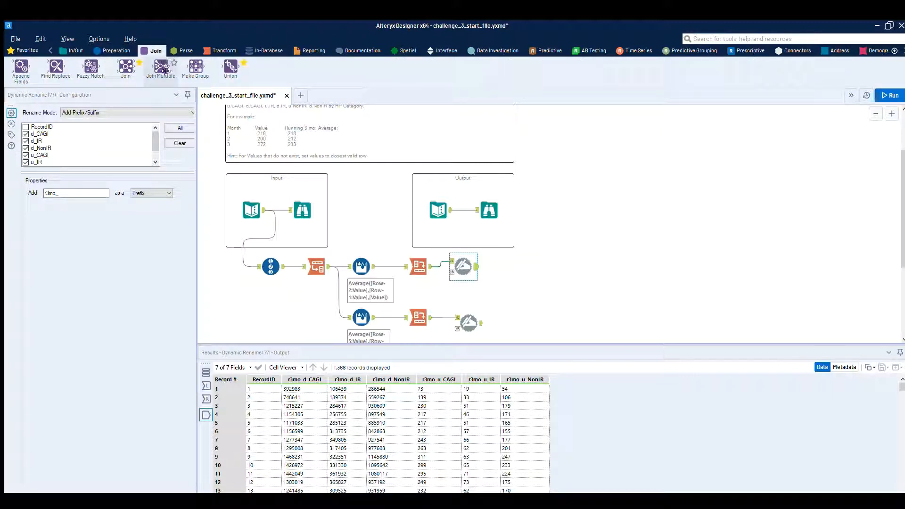
left_click_drag(164, 63, 571, 271)
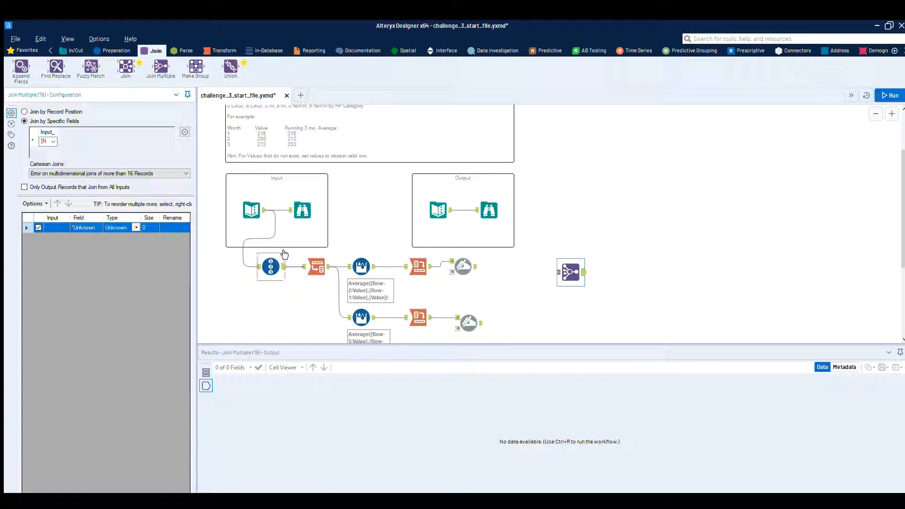
left_click_drag(284, 267, 555, 256)
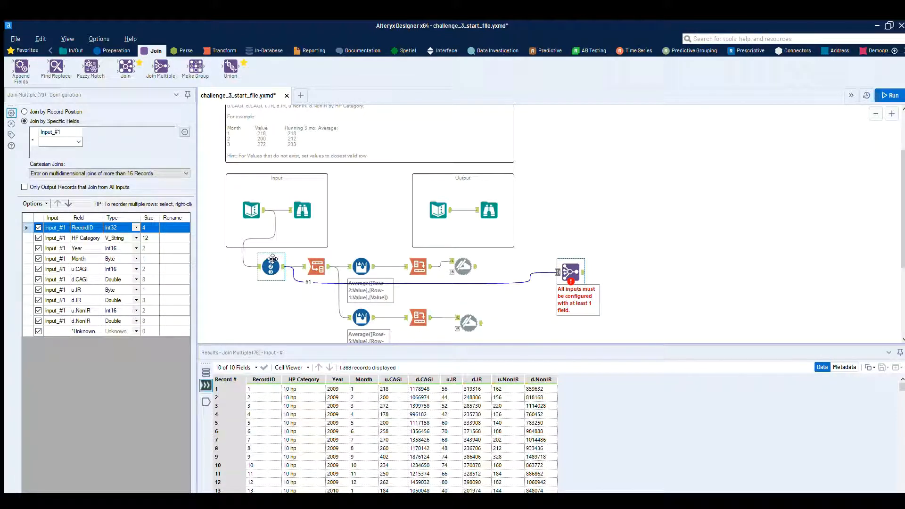
- Connect the 3-month Dynamic Rename as the Join Multiple's second input, match both inputs on RecordID, and run the workflow
left_click(77, 139)
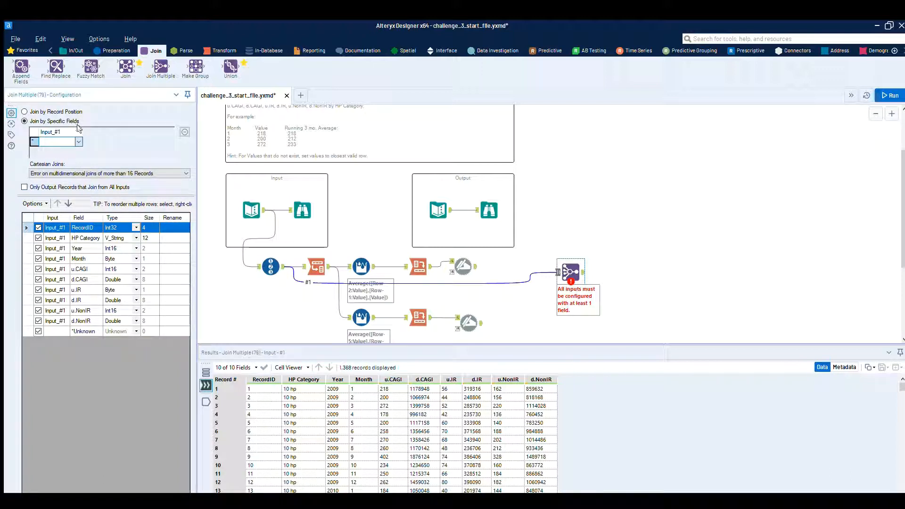
left_click(66, 150)
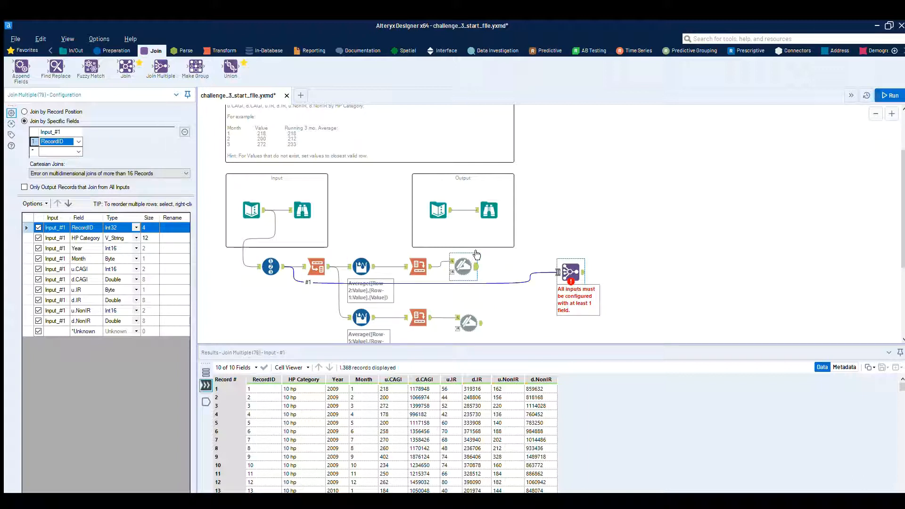
left_click_drag(476, 263, 556, 258)
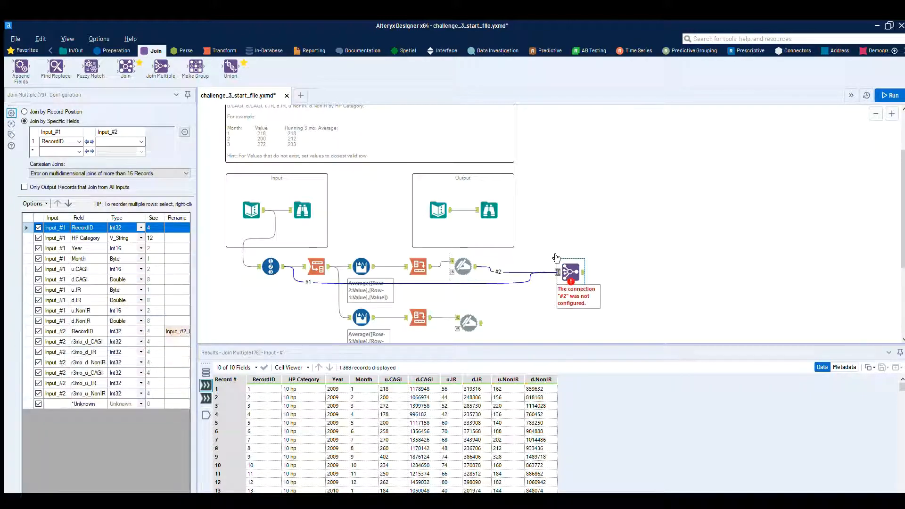
left_click(133, 138)
left_click(132, 137)
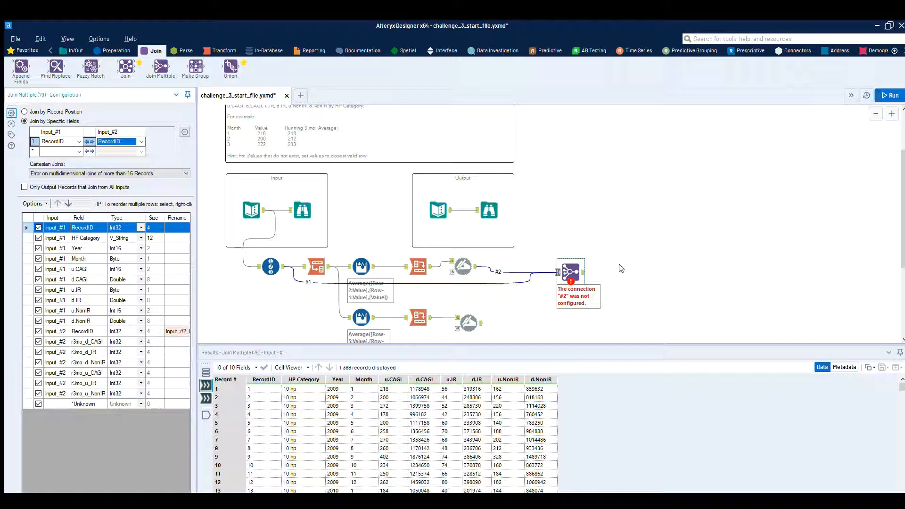
left_click(626, 273)
key("ctrl+r")
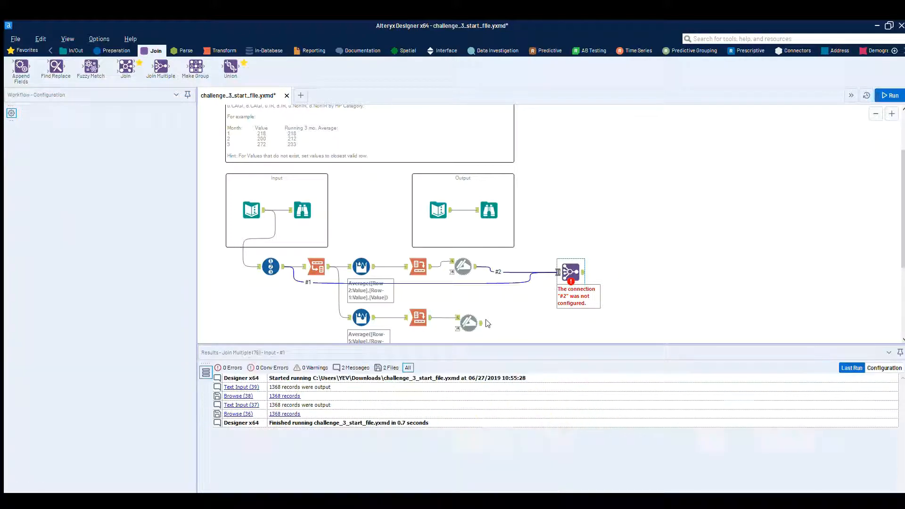
- Connect the 6-month Dynamic Rename to the Join Multiple as the third input and match it on RecordID
left_click_drag(481, 323, 562, 262)
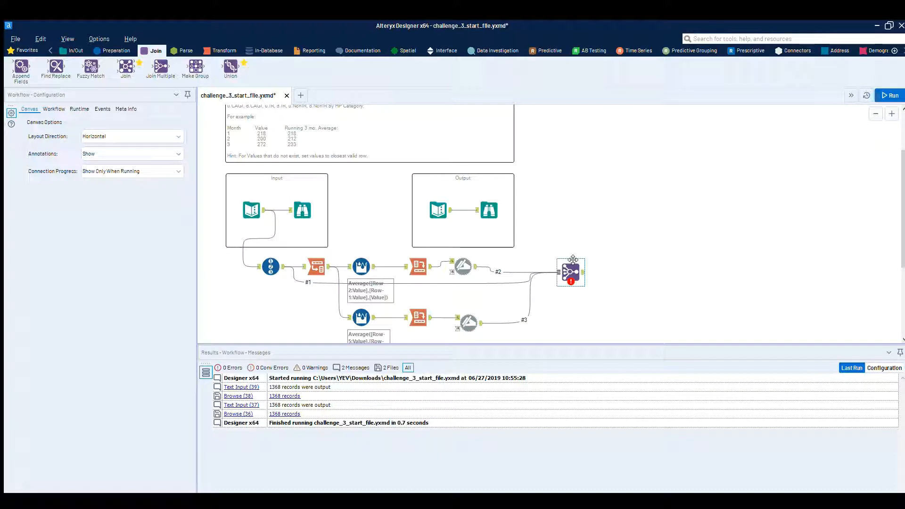
left_click(572, 265)
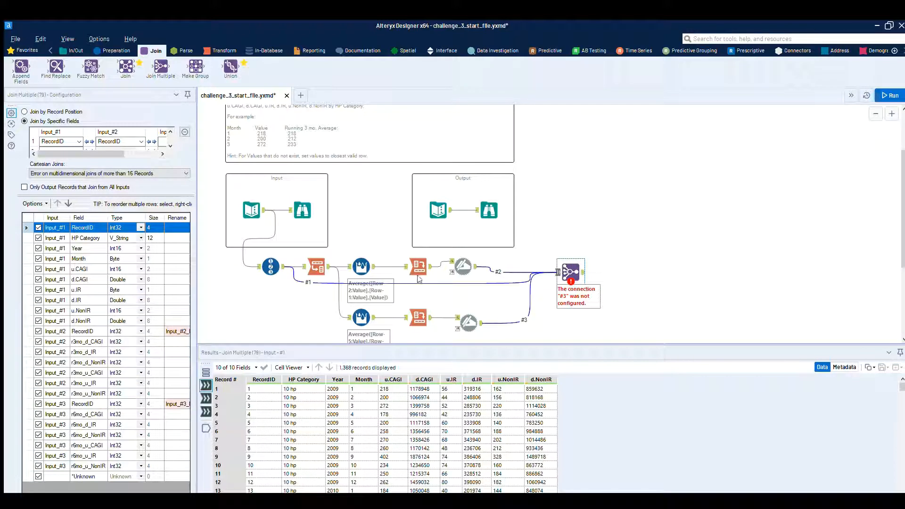
left_click_drag(91, 154, 134, 139)
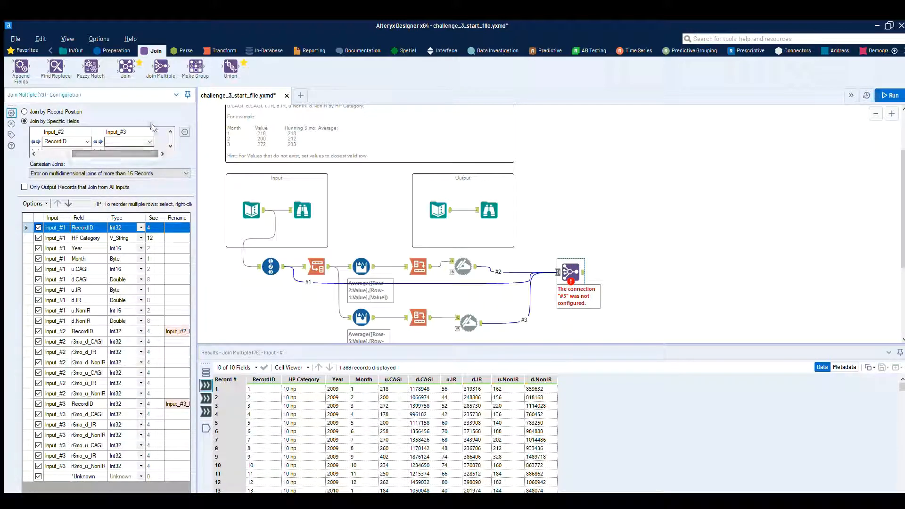
left_click(136, 141)
left_click(134, 152)
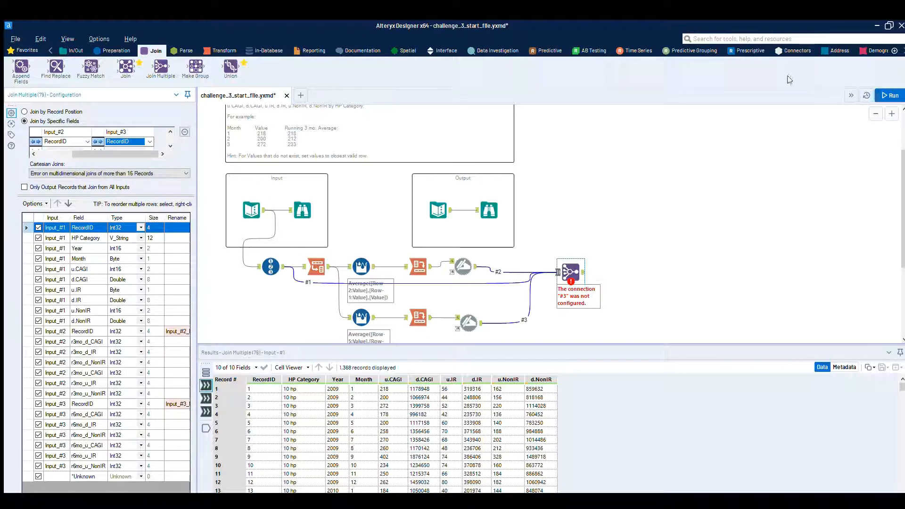
- Run the workflow and review the columns across the Join Multiple output
left_click(884, 90)
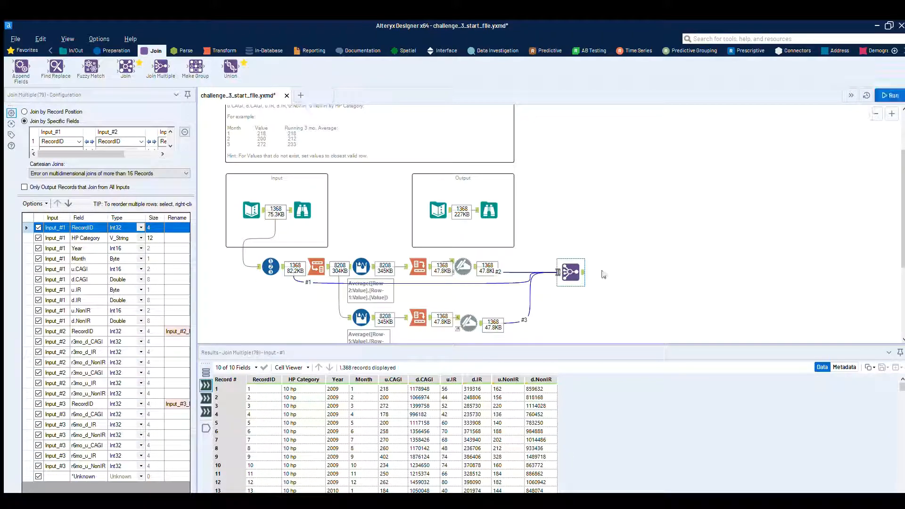
left_click(574, 267)
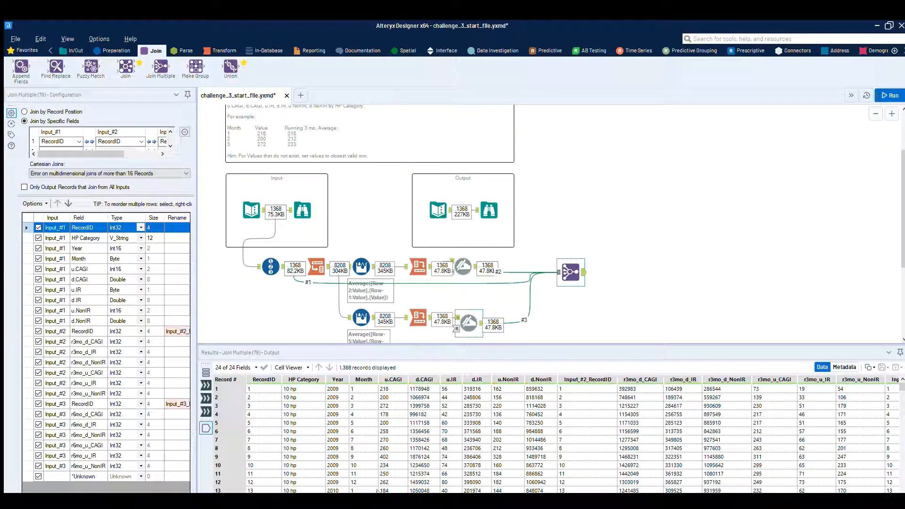
left_click_drag(377, 493, 345, 492)
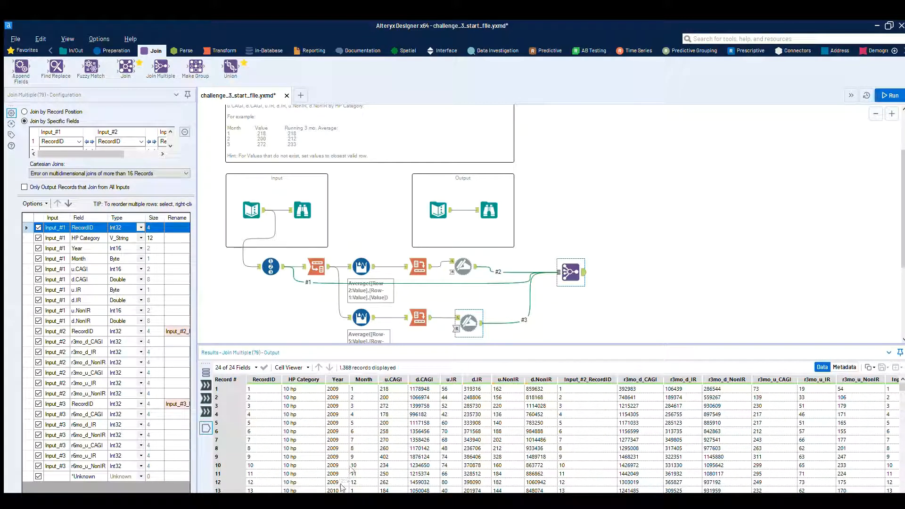
left_click_drag(341, 492, 561, 493)
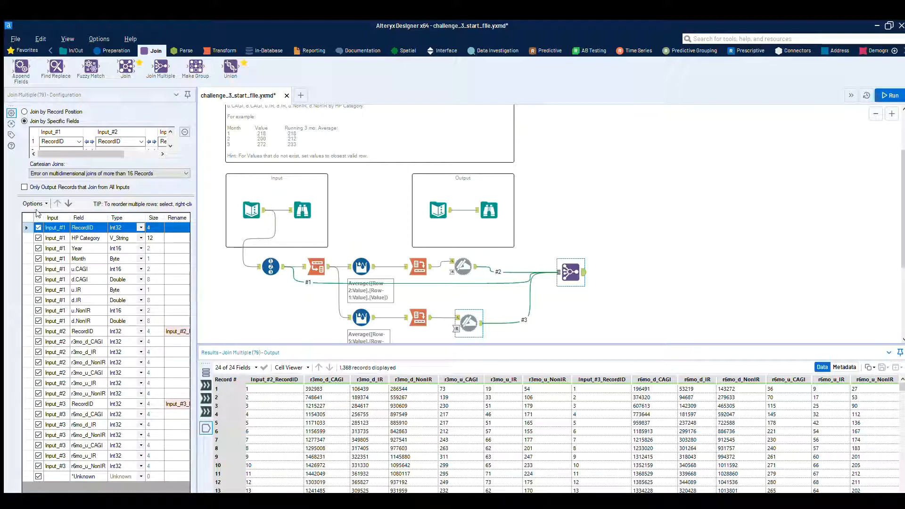
- Exclude the RecordID field of all three inputs from the Join Multiple output and run the workflow
left_click(38, 227)
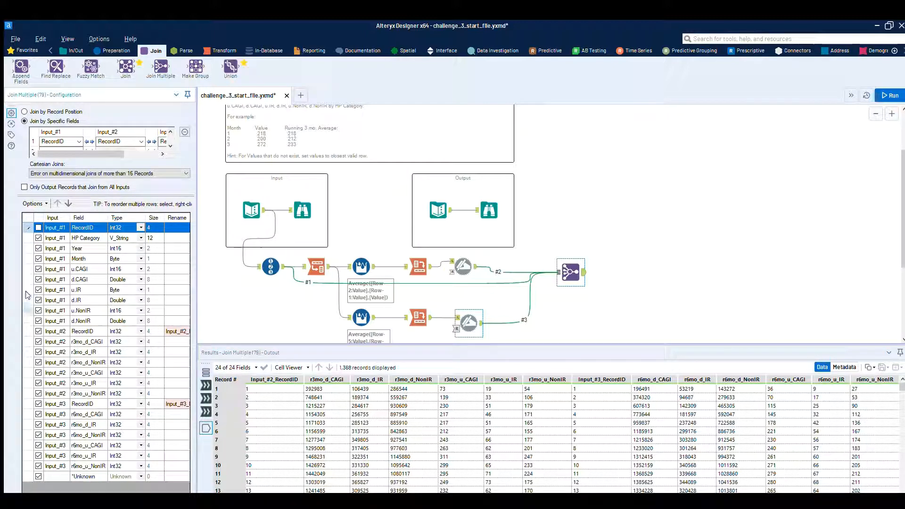
left_click(38, 331)
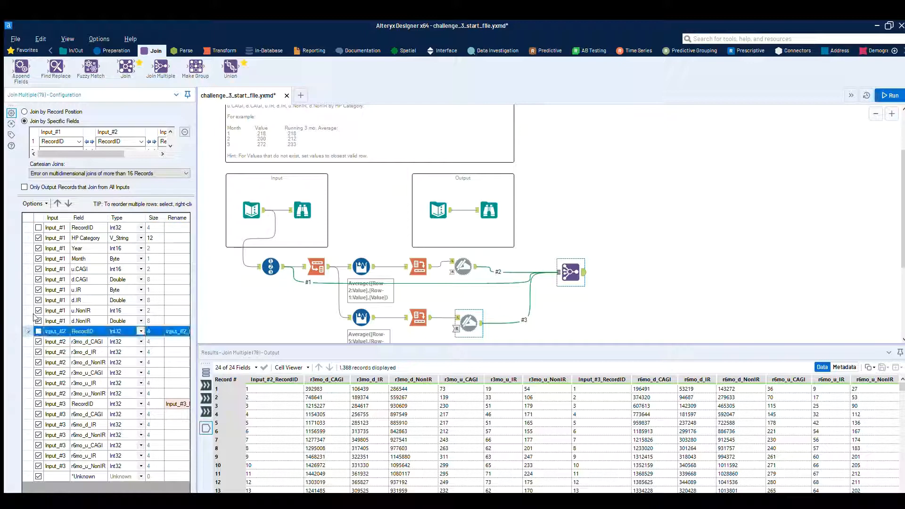
left_click(38, 403)
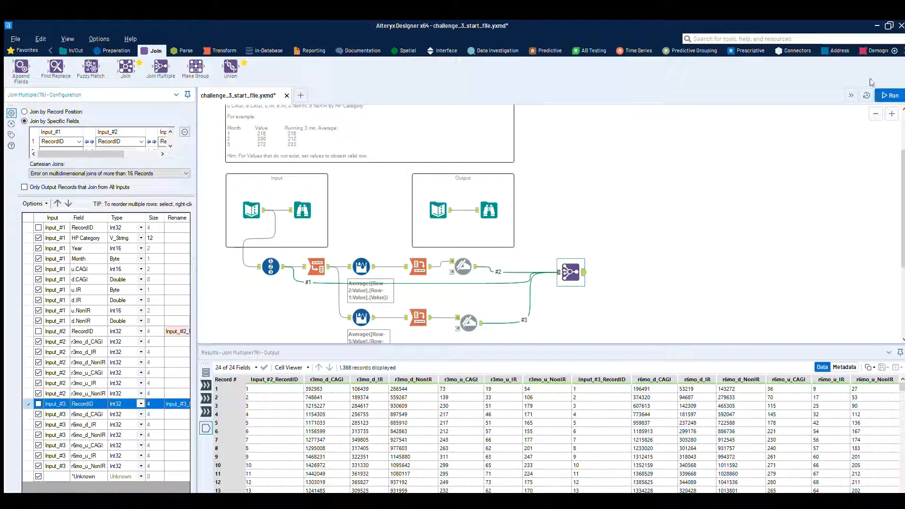
left_click(891, 95)
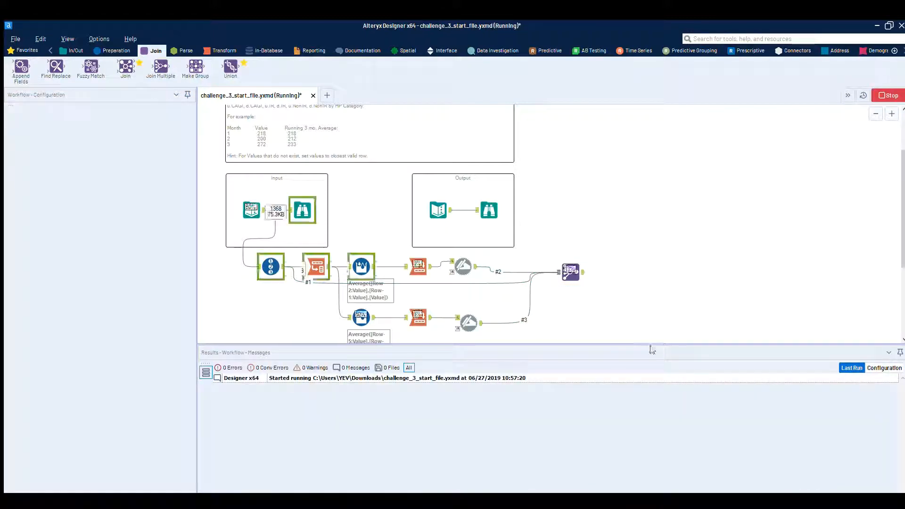
- Compare the Join Multiple's output columns and values with the expected Output data
left_click(570, 283)
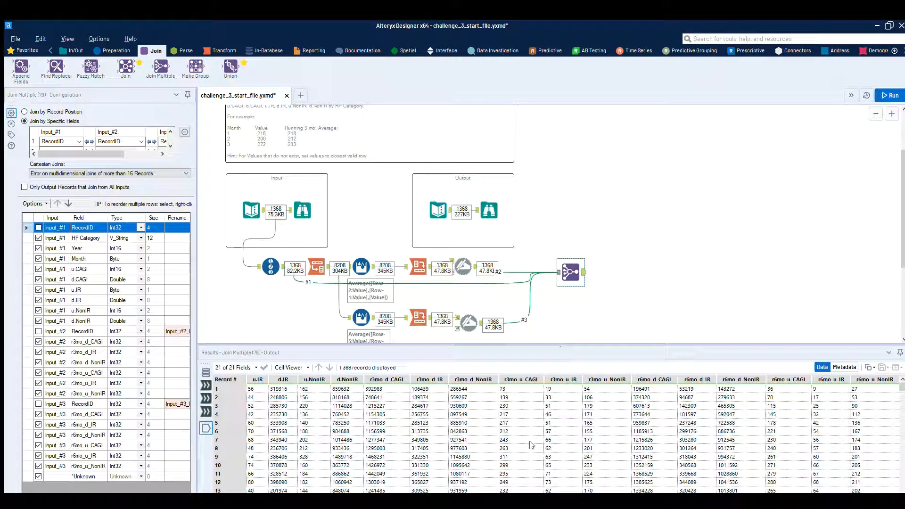
left_click_drag(507, 488, 349, 488)
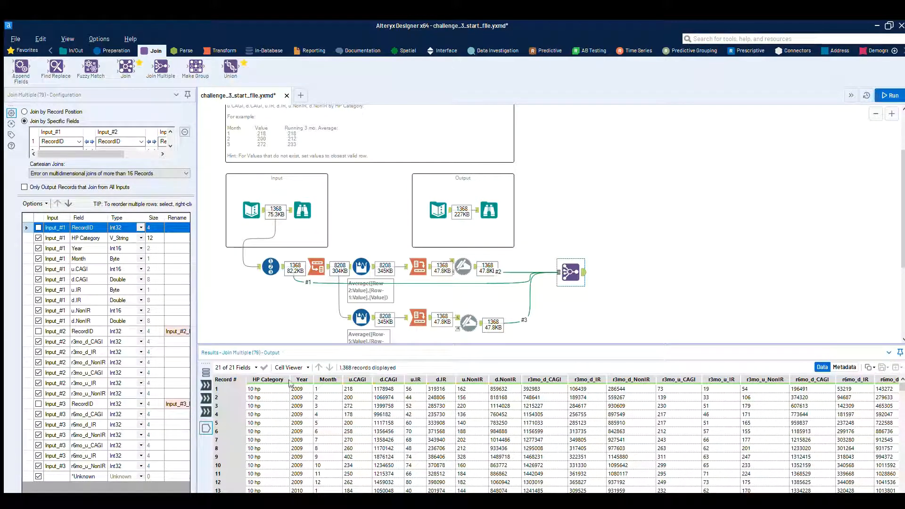
left_click_drag(280, 488, 591, 491)
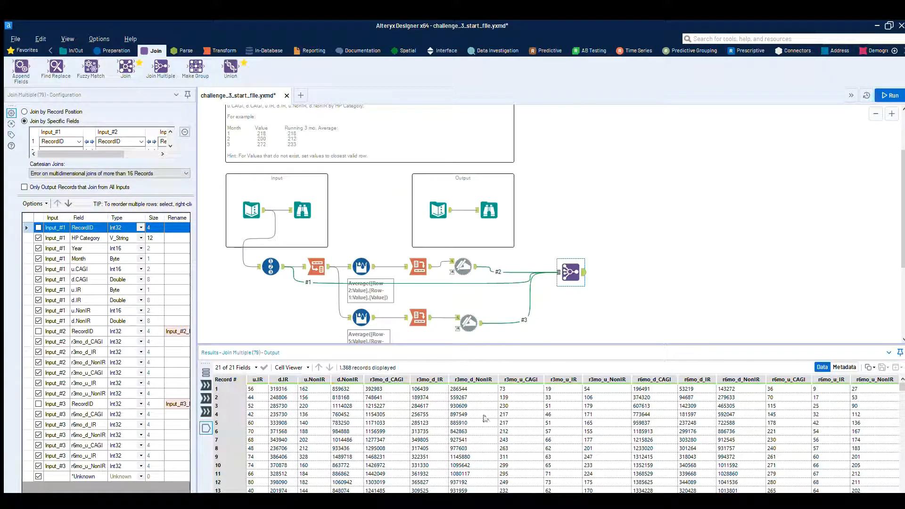
left_click(488, 210)
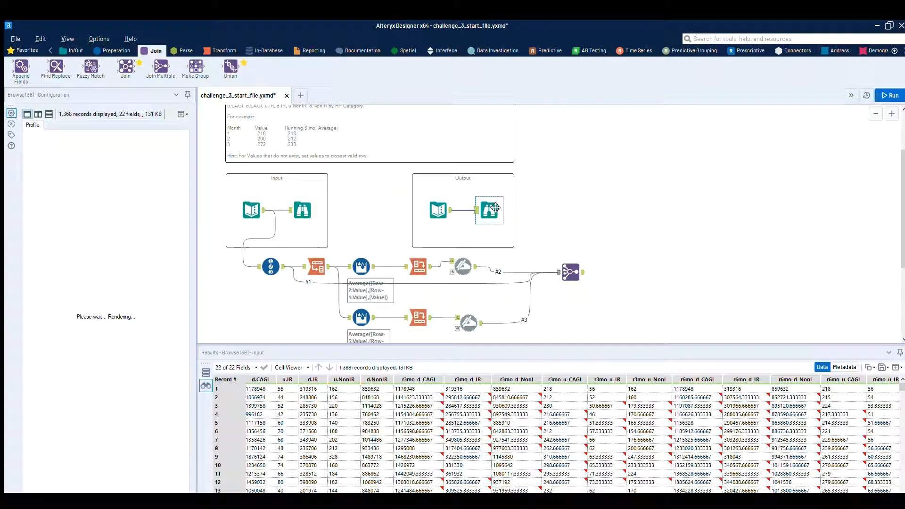
- Compare the decimal precision of the running averages in the Join Multiple output with the expected Output data
left_click_drag(427, 491, 468, 491)
left_click(570, 272)
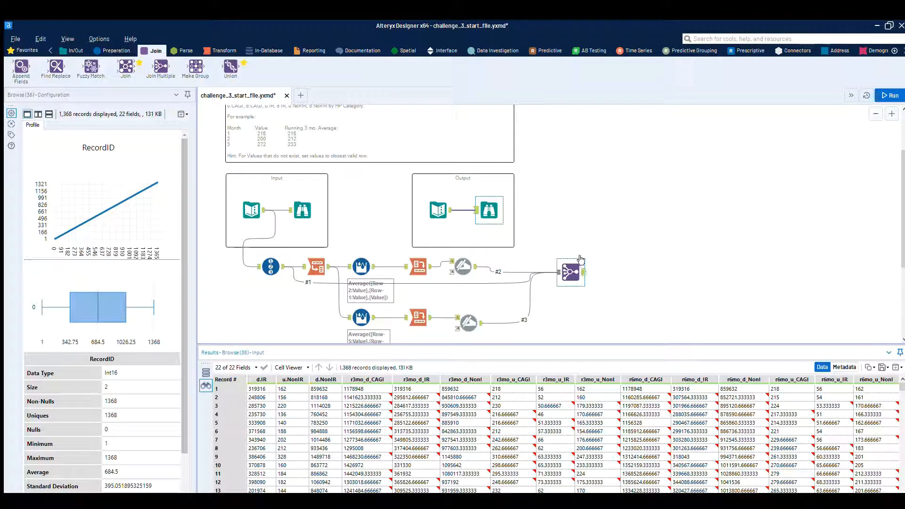
left_click(488, 210)
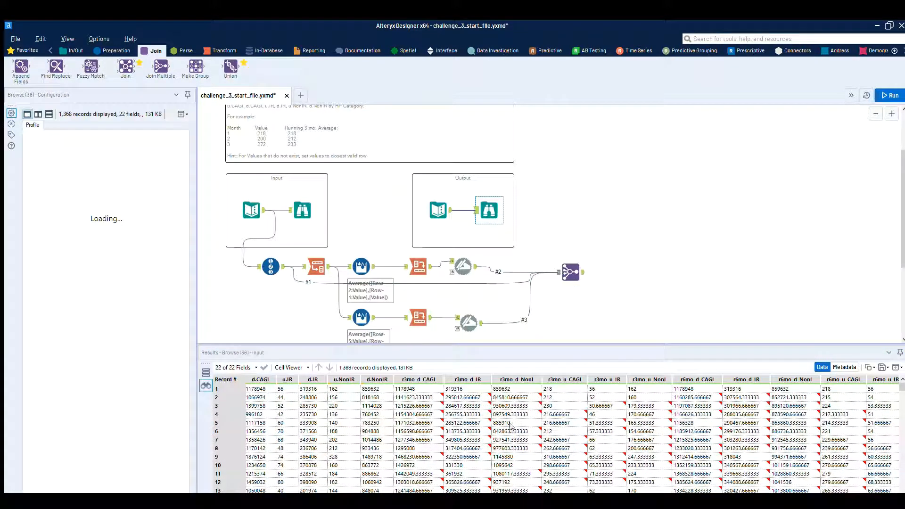
left_click(574, 259)
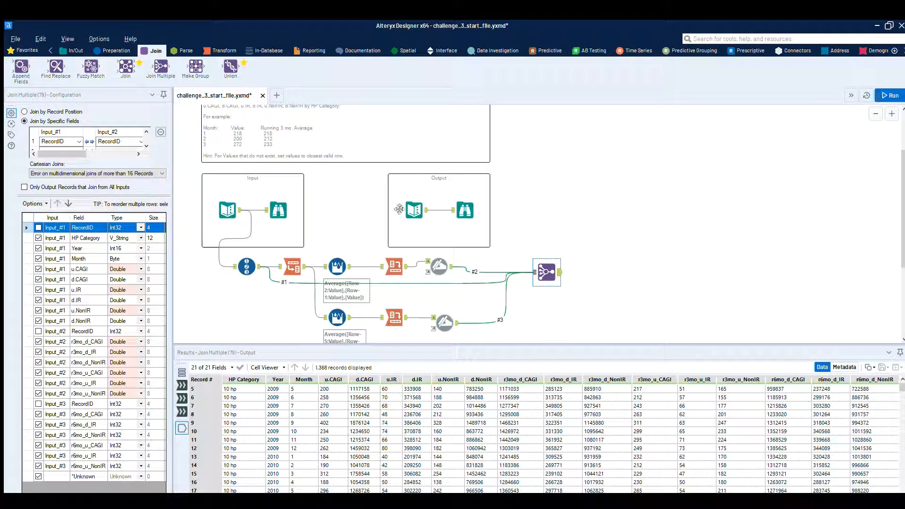
- Set the data type of the r3 field in the 3-month Multi-Row Formula to Double
left_click(349, 255)
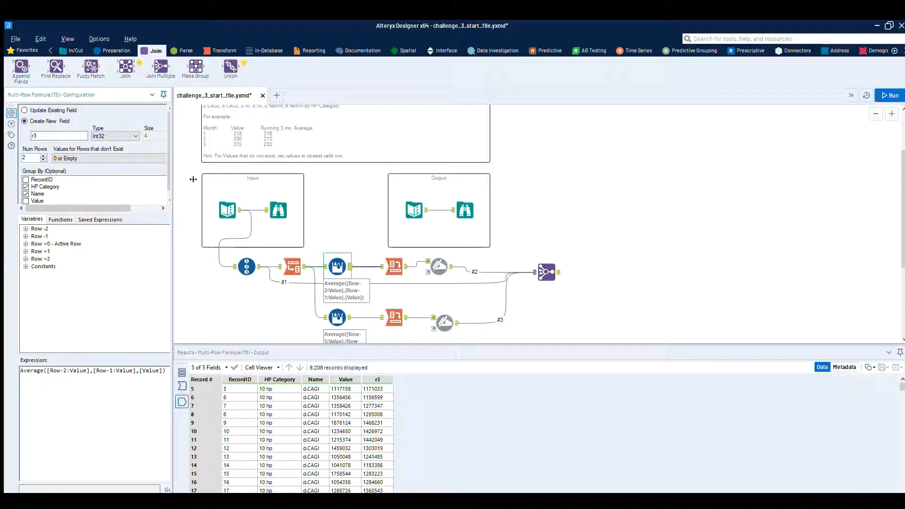
left_click_drag(194, 179, 196, 179)
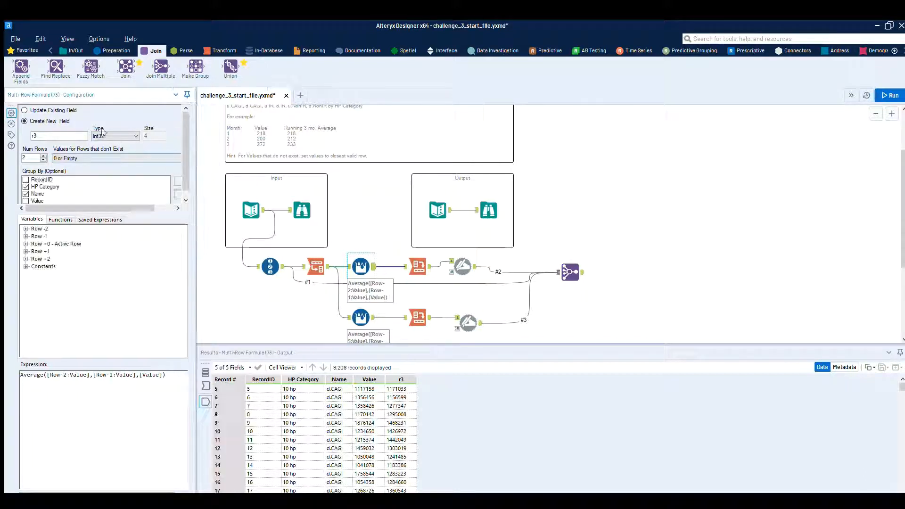
left_click(107, 171)
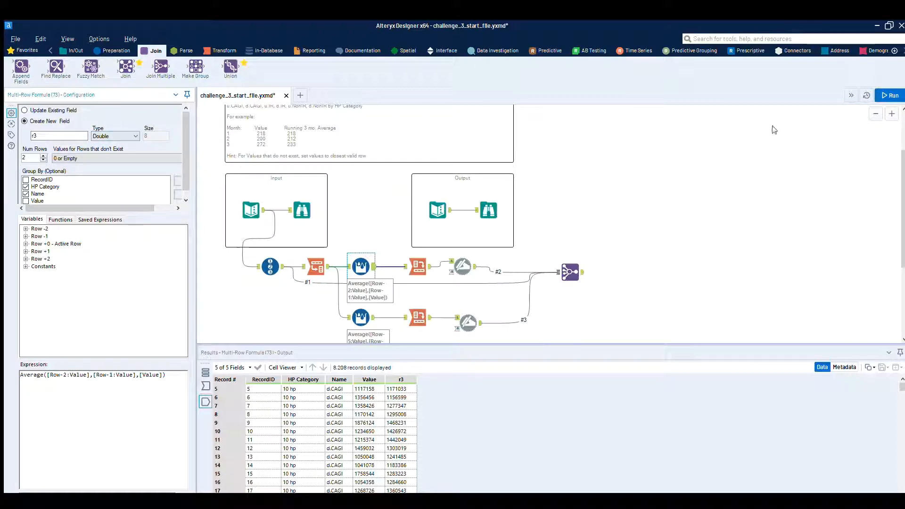
- Set the data type of the r6 field in the 6-month Multi-Row Formula to Double and run the workflow
left_click(371, 313)
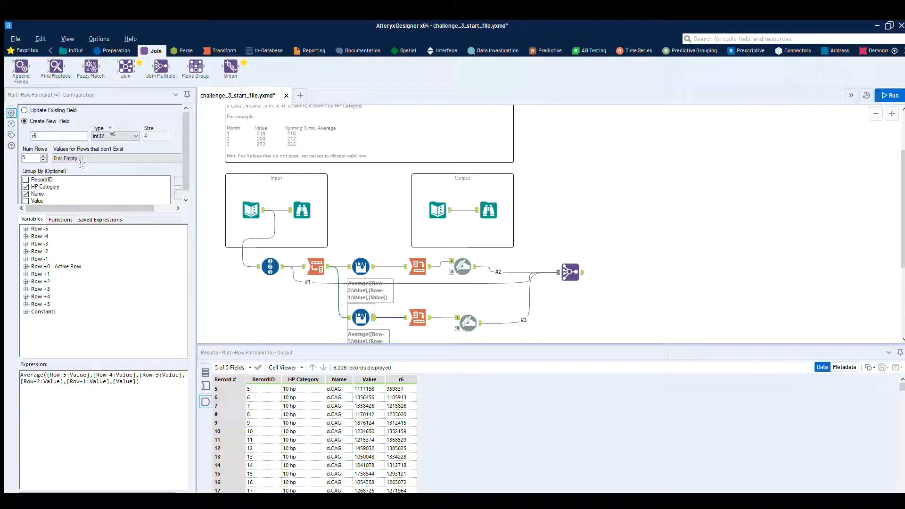
left_click(100, 174)
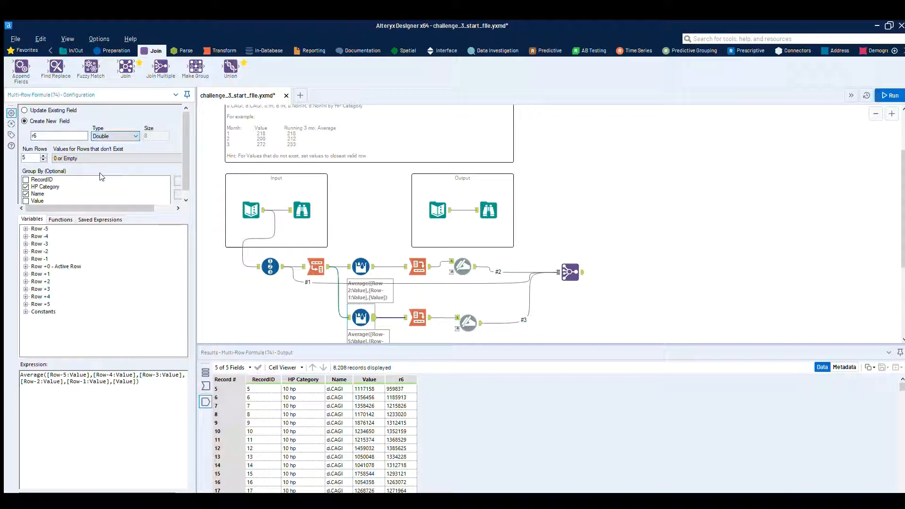
left_click(891, 91)
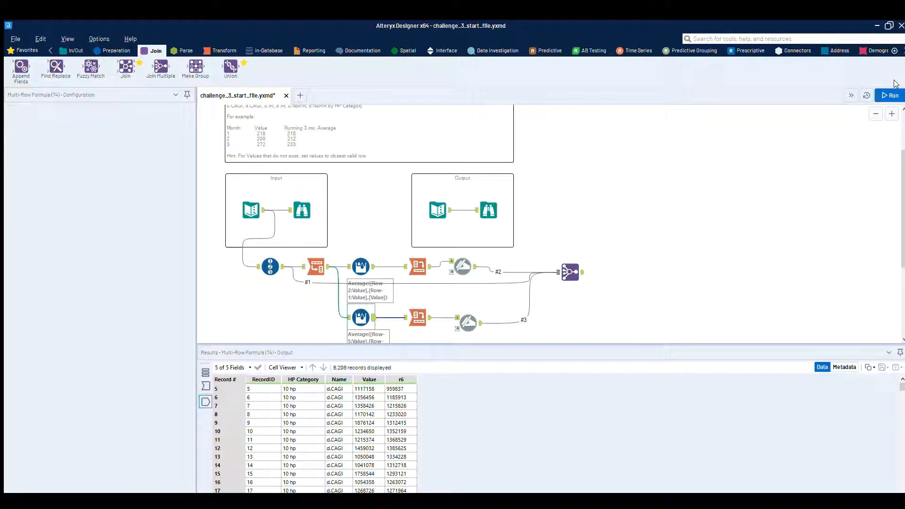
- Check the recalculated 3- and 6-month averages in the Join Multiple output against the expected Output data
left_click(582, 267)
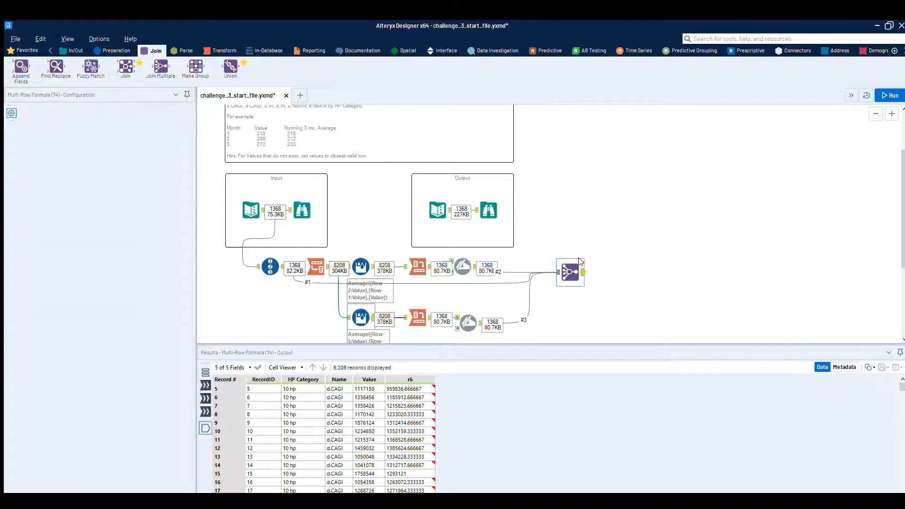
scroll(542, 490, "right", 5)
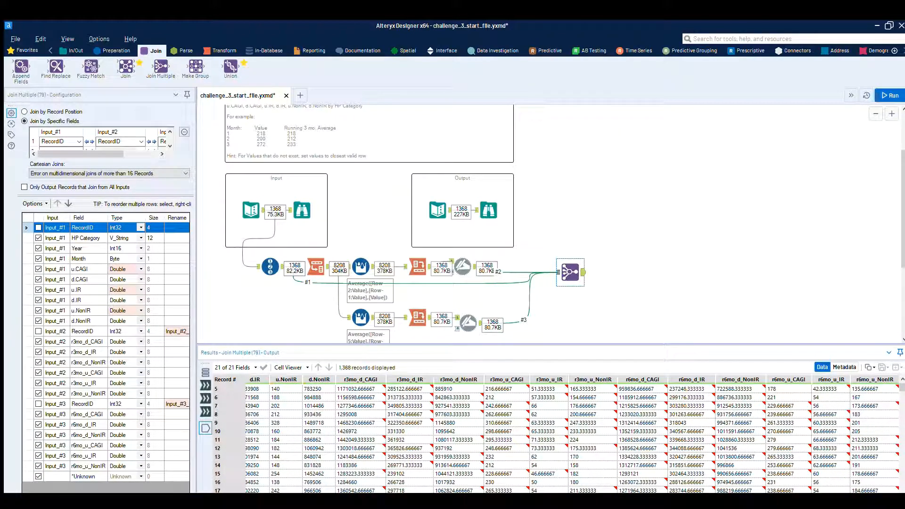
scroll(542, 490, "left", 2)
scroll(542, 490, "right", 2)
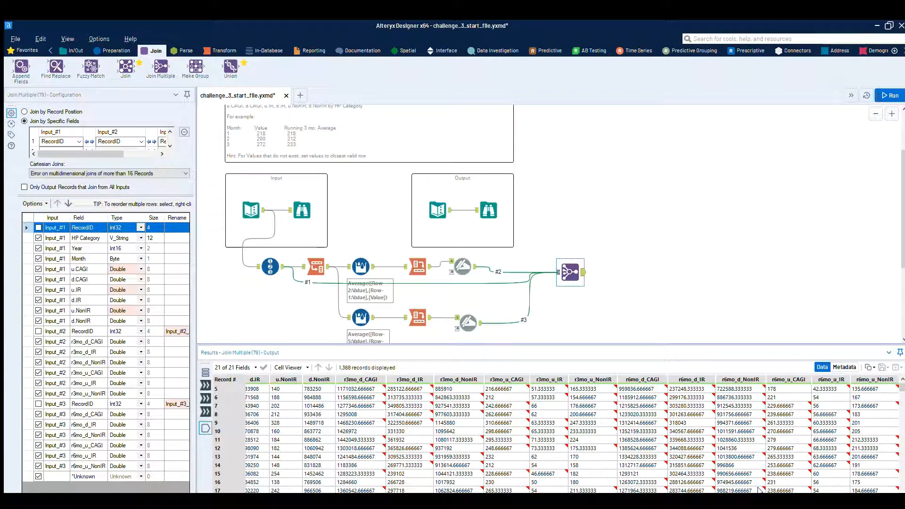
left_click(492, 210)
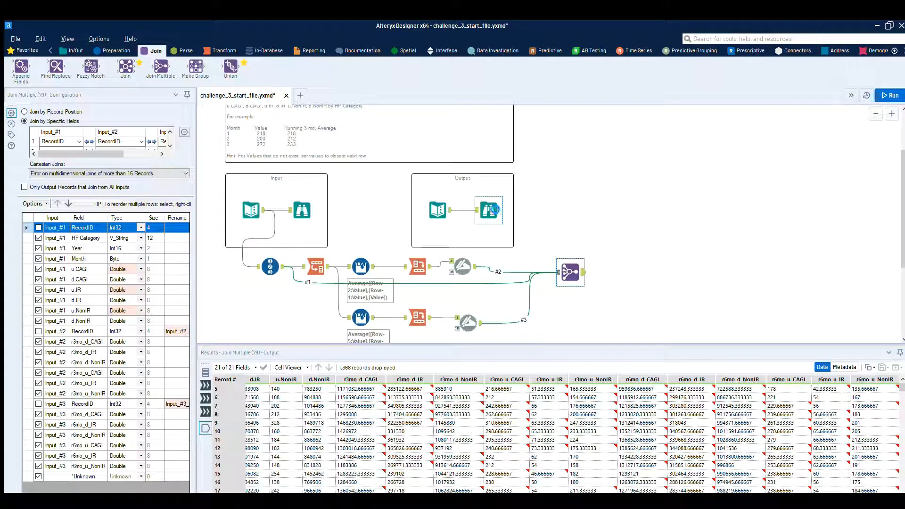
left_click_drag(491, 492, 614, 486)
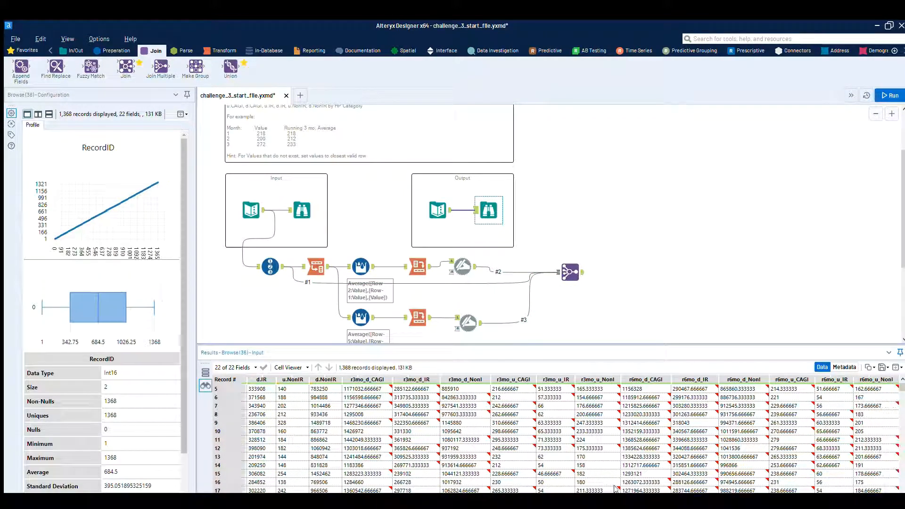
left_click(576, 262)
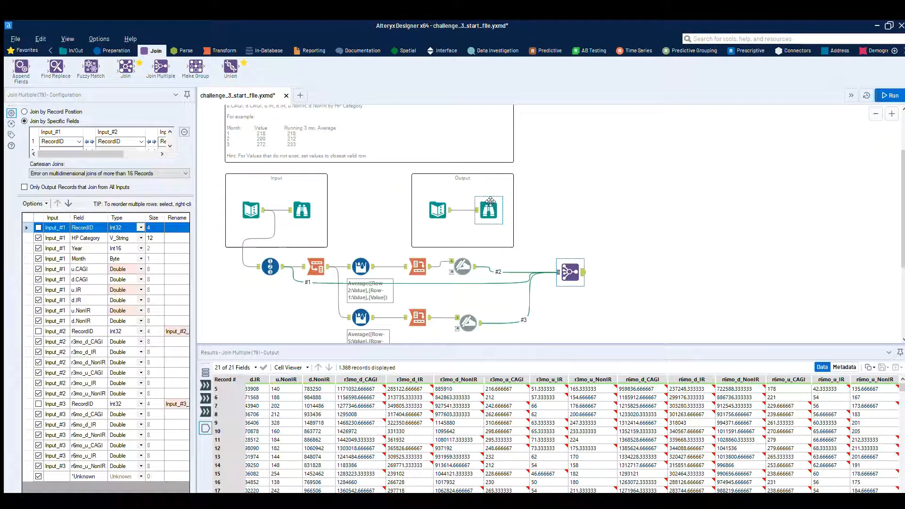
- Add a Browse tool after the Join Multiple, run the workflow and review the running average columns
left_click(75, 50)
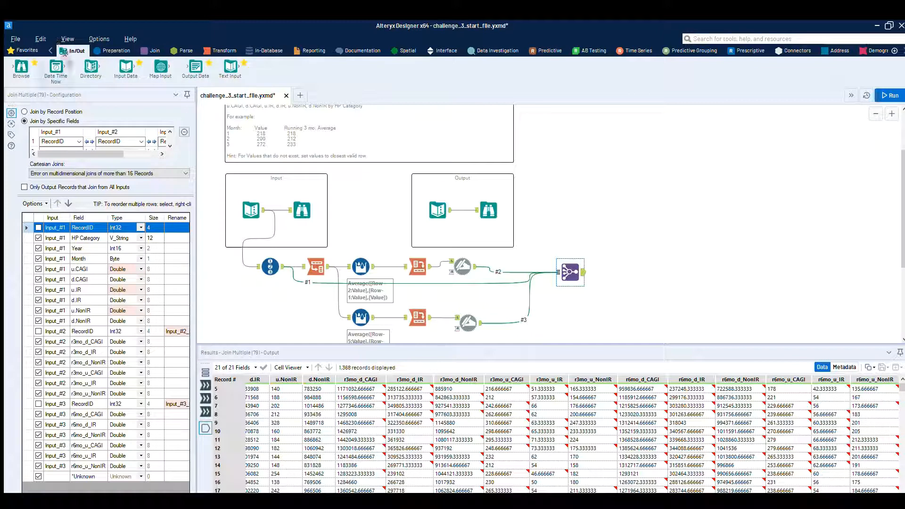
left_click_drag(21, 67, 617, 259)
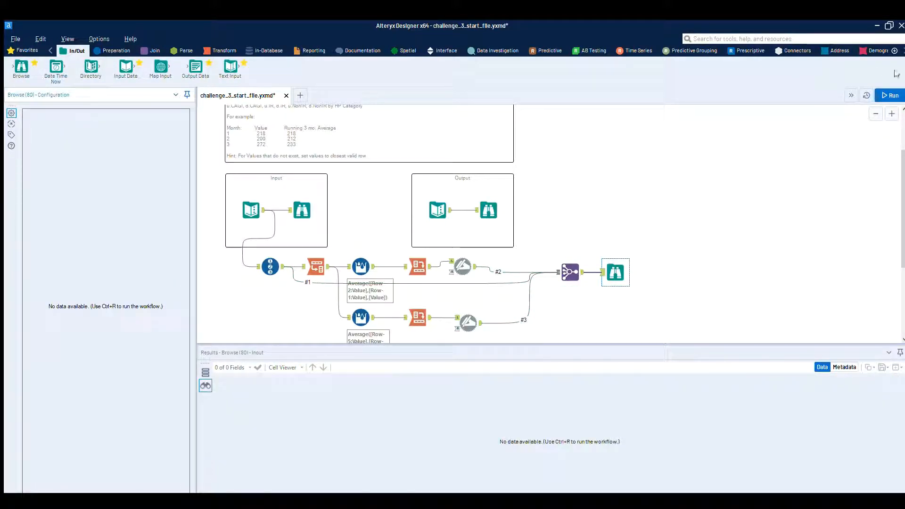
left_click(901, 93)
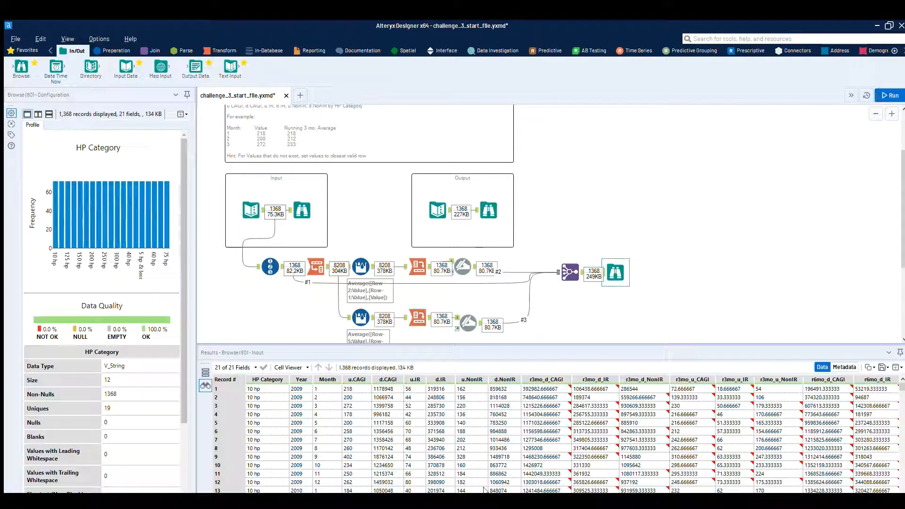
scroll(485, 489, "right", 5)
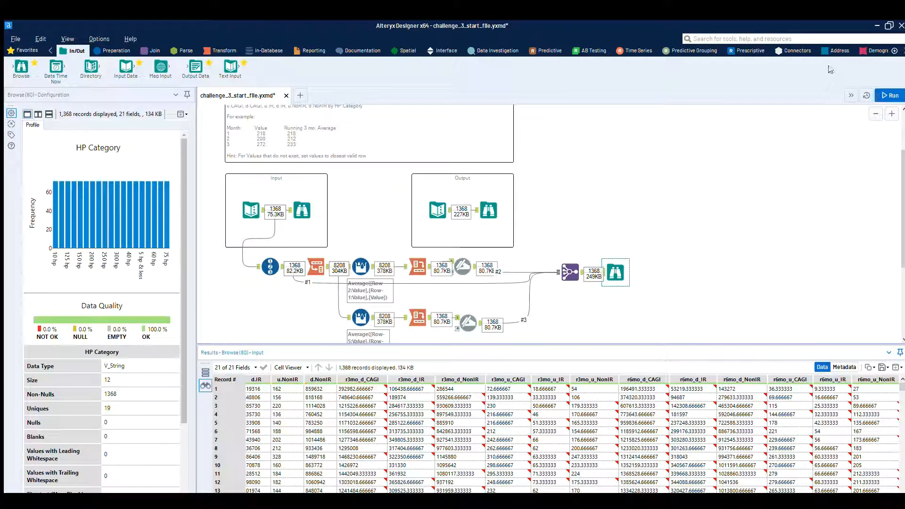